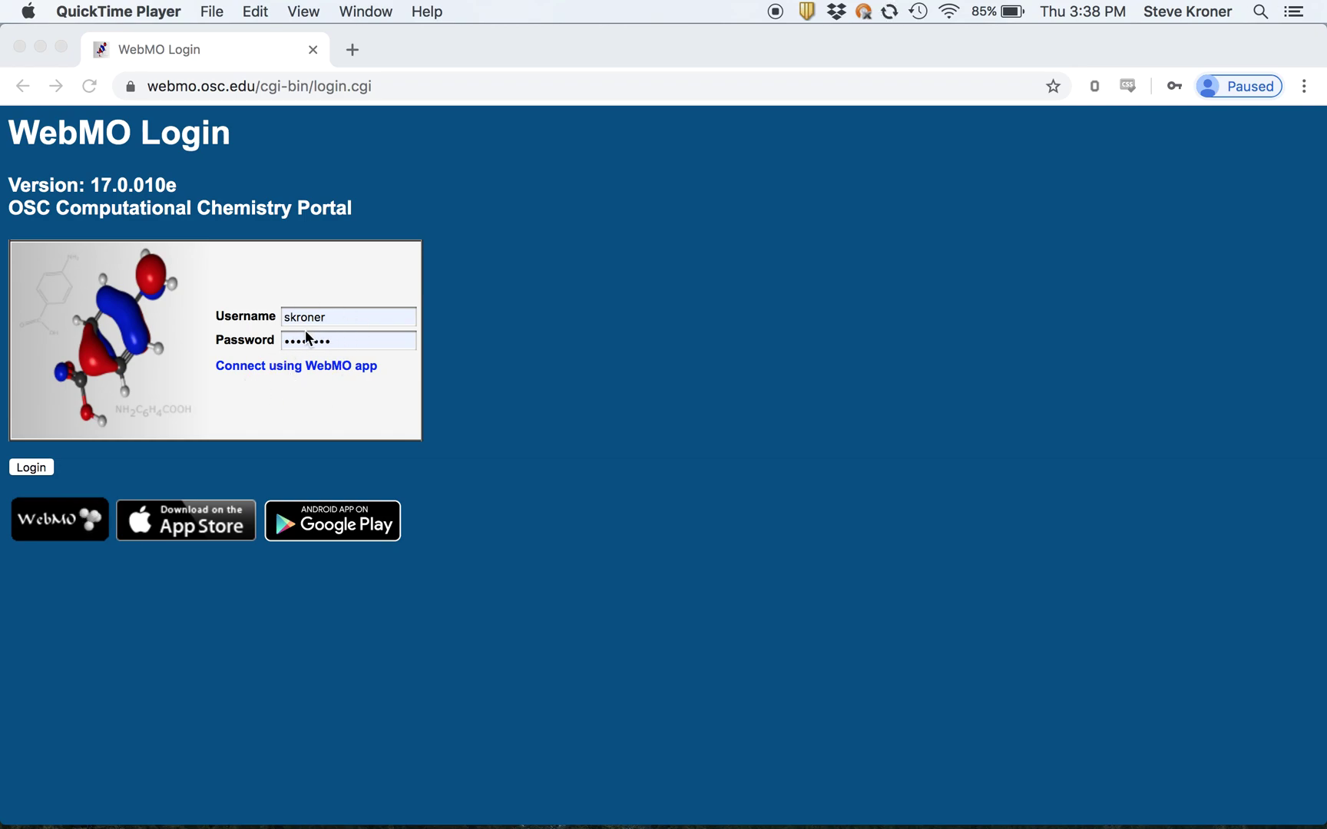
Step: Sign in to the OSC Computational Chemistry Portal with the saved username and password
click(36, 476)
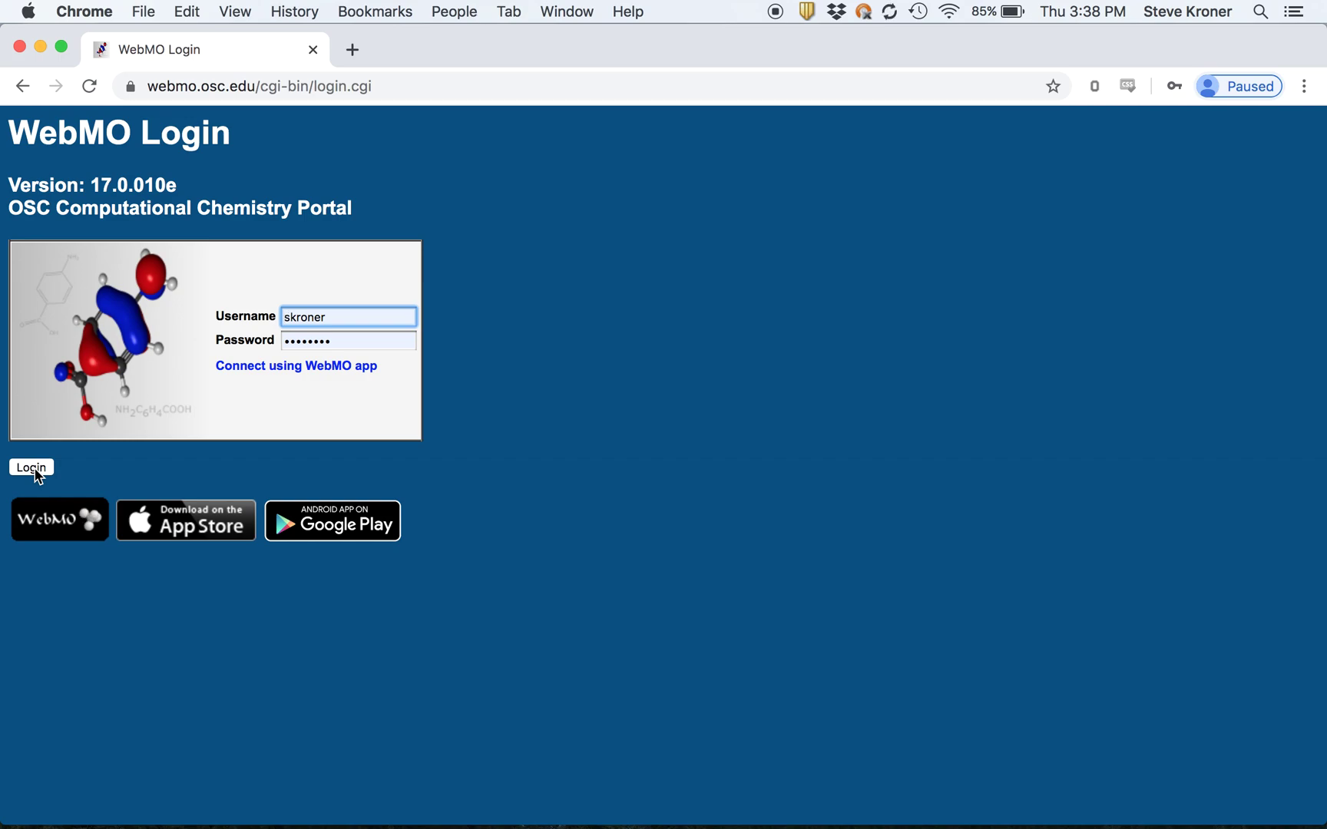
click(27, 468)
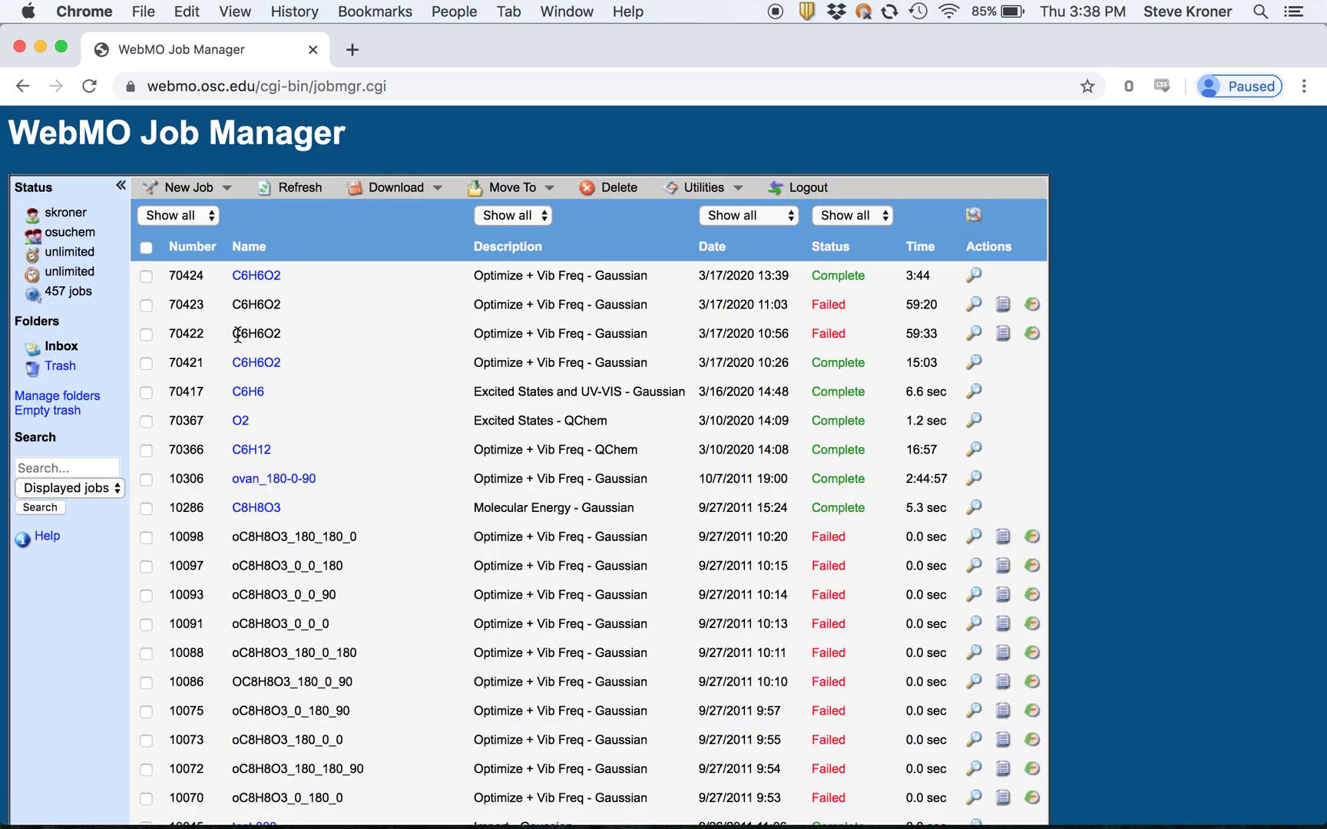
Step: Browse the Job Manager list, then choose New Job > Create New Job
scroll(549, 386, down, 1)
scroll(550, 387, down, 20)
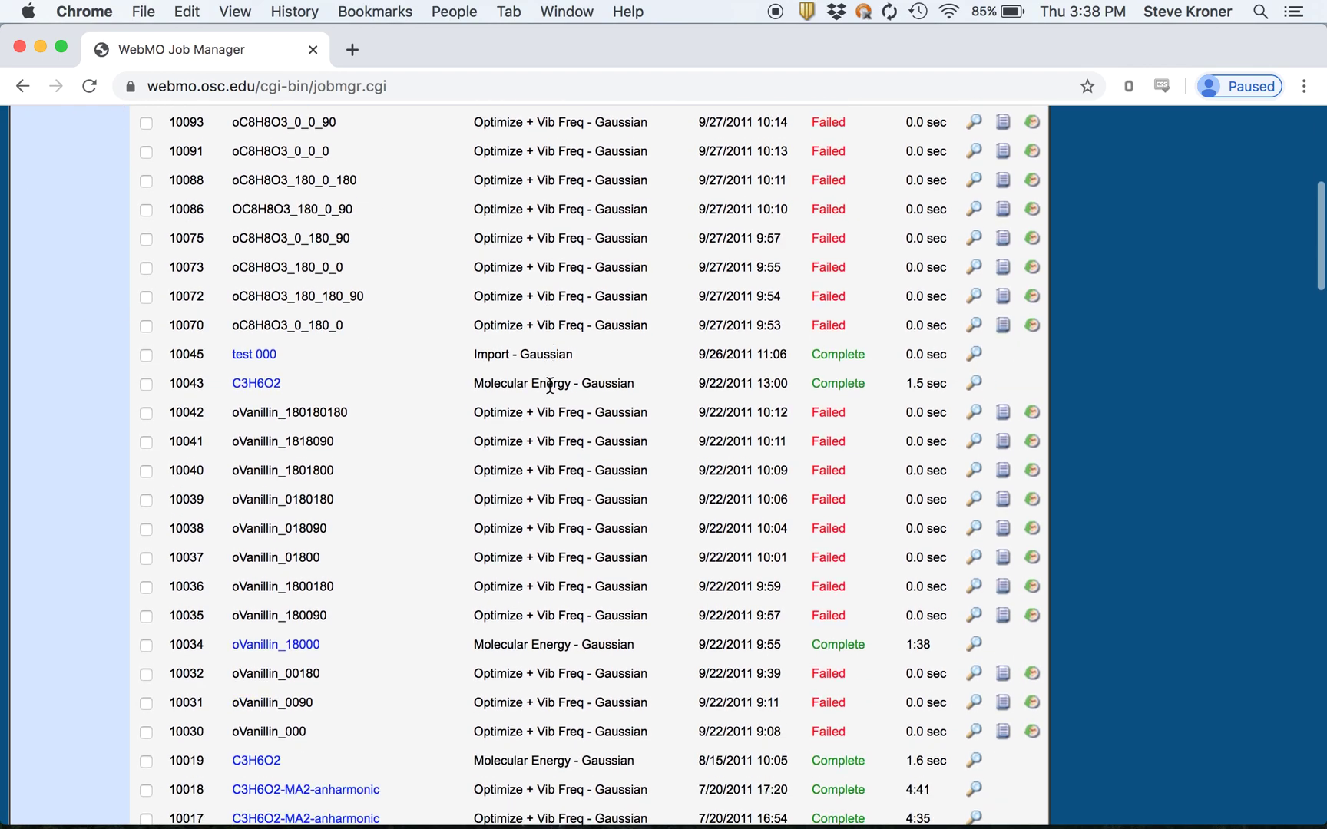
scroll(550, 384, up, 20)
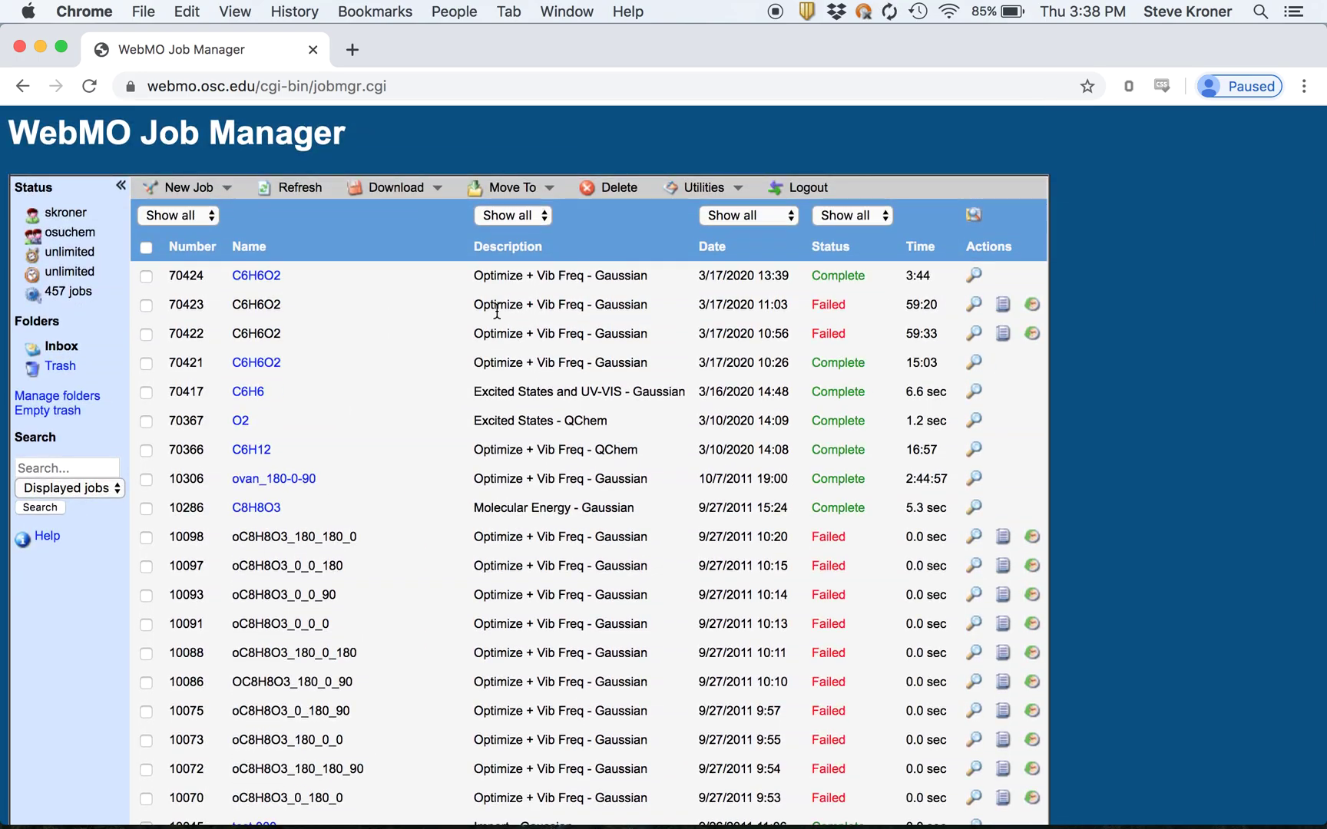
click(179, 185)
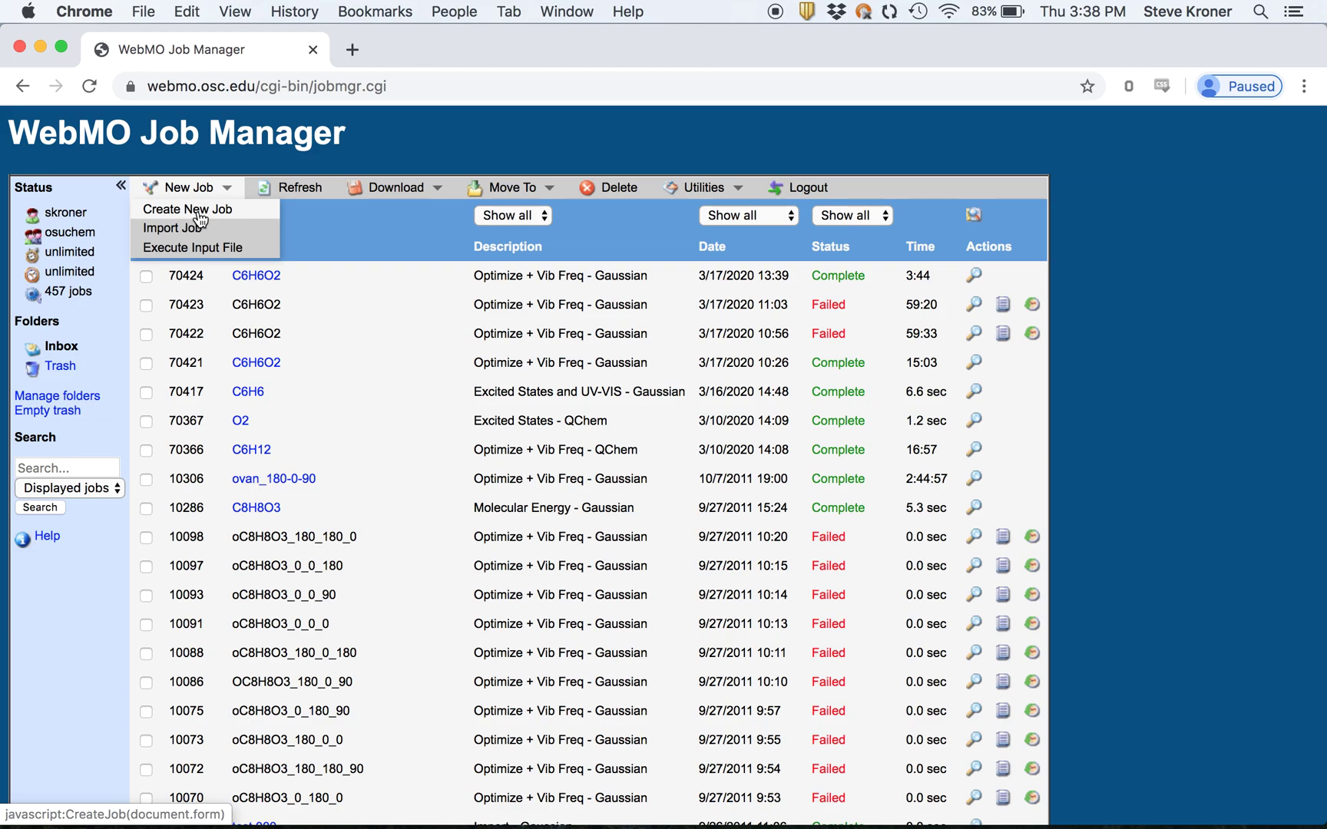
click(199, 217)
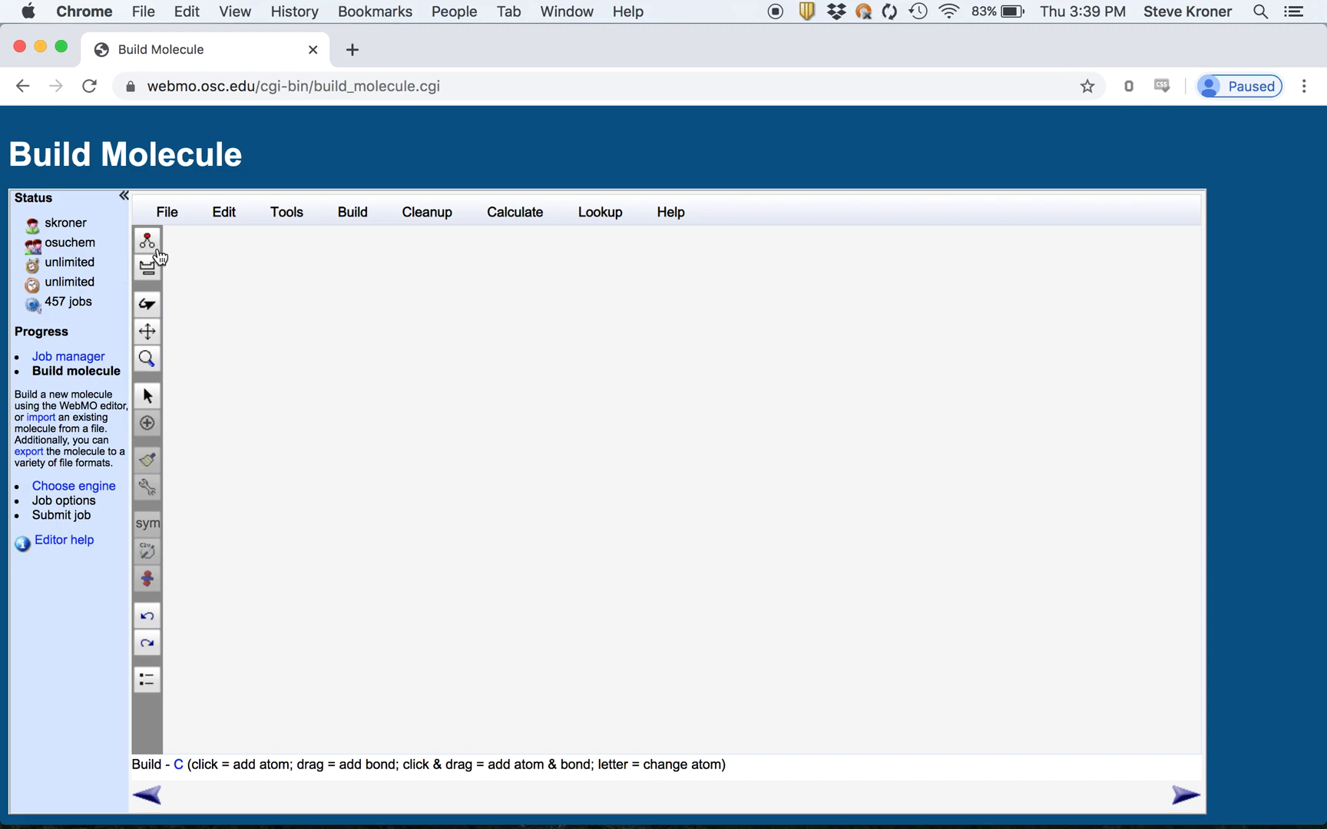
Step: Place carbon atoms and close a six-membered carbon ring, undoing a stray atom
click(149, 243)
click(367, 396)
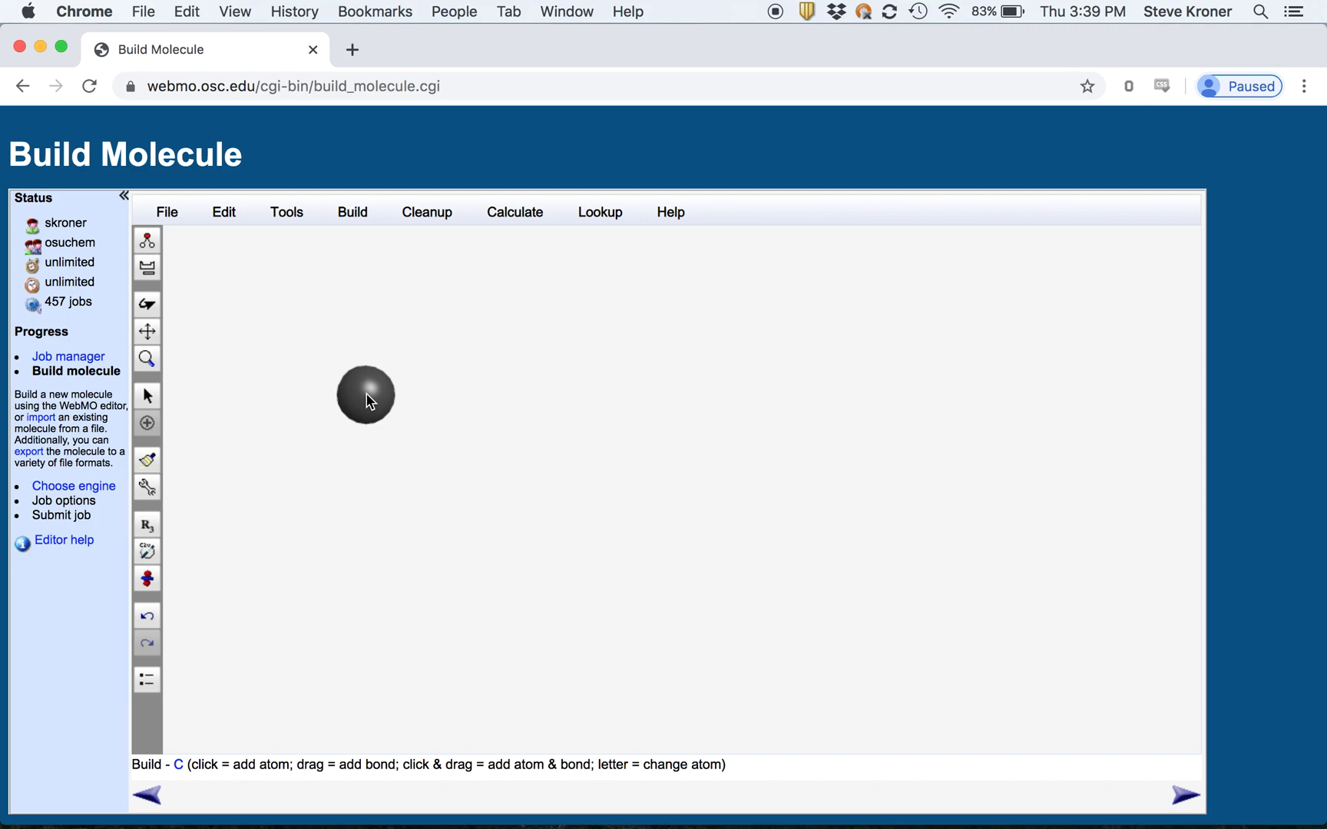
click(472, 315)
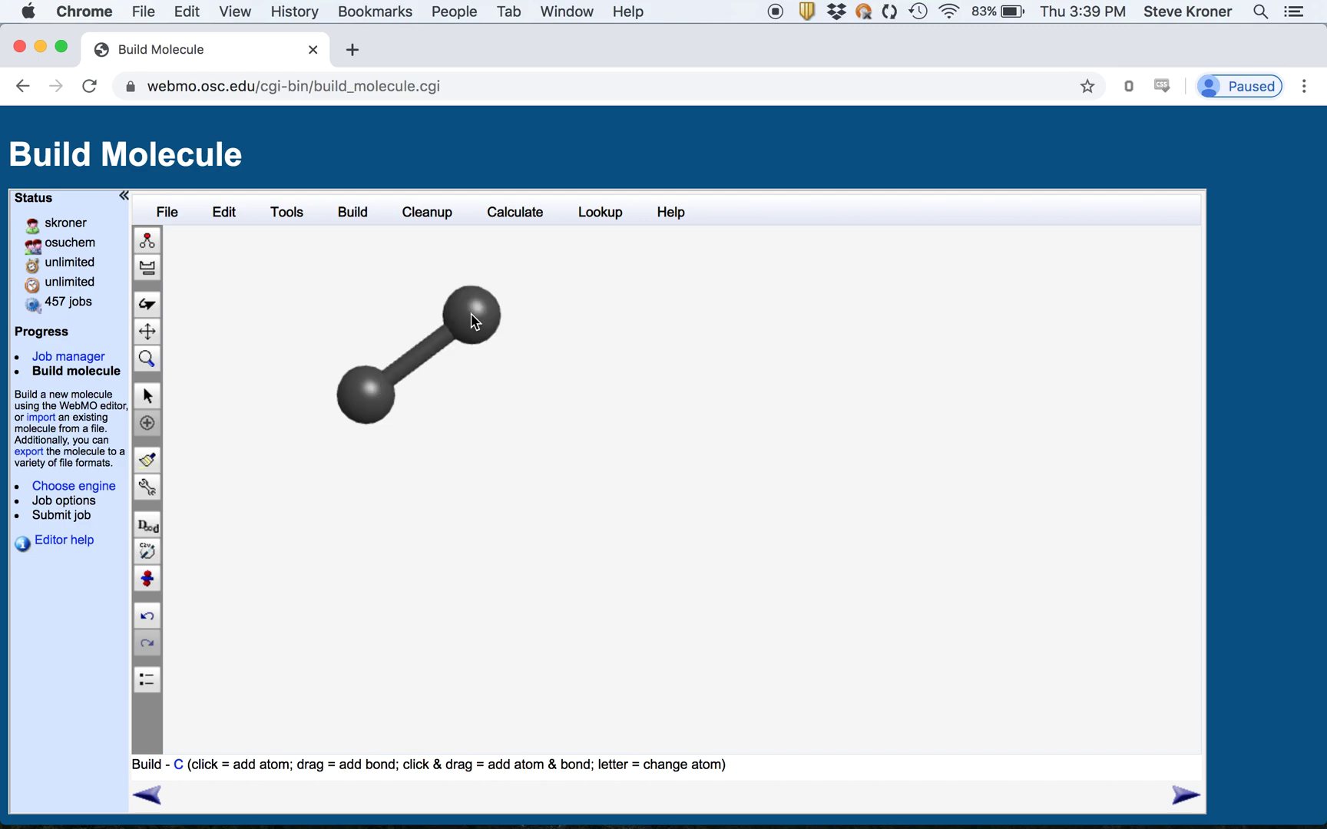
key(ctrl+super+d)
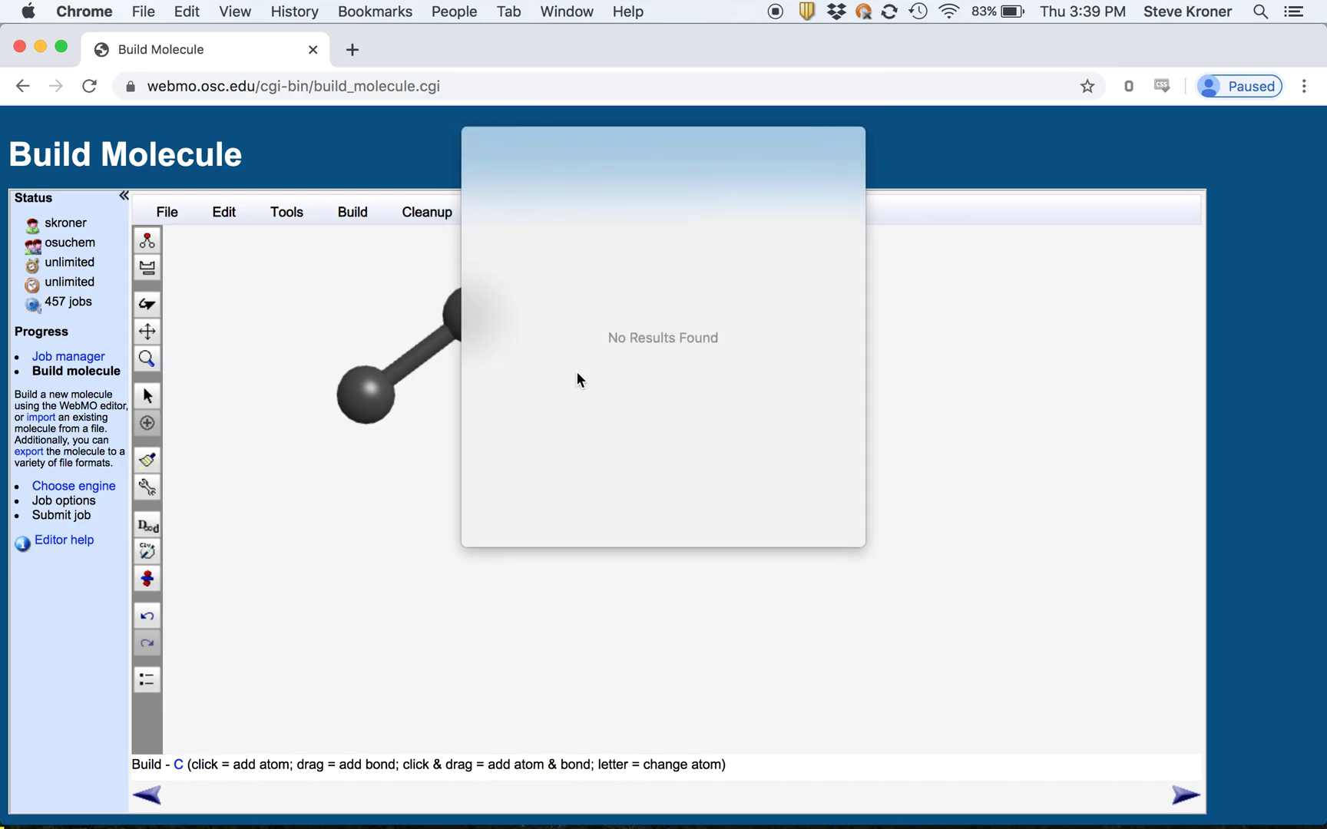
click(574, 367)
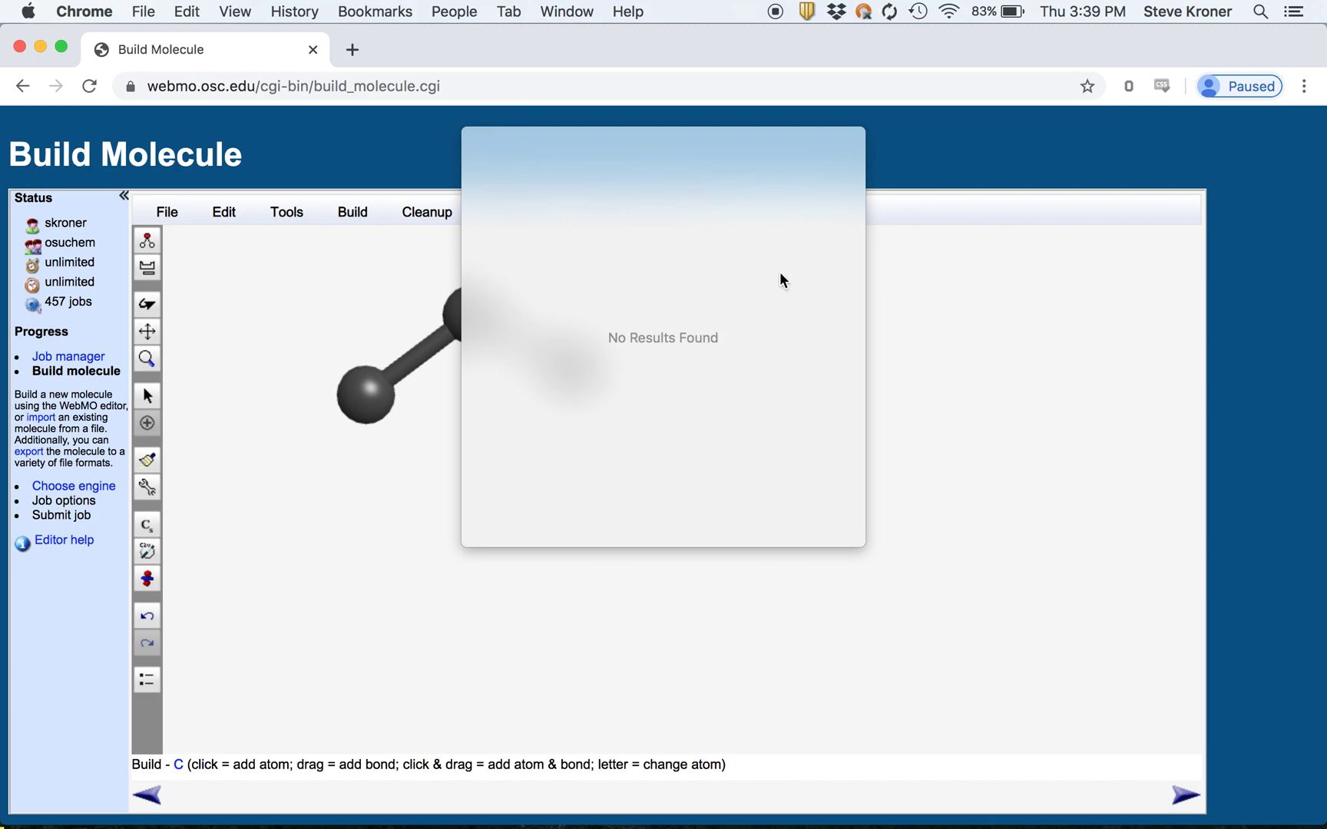
click(436, 252)
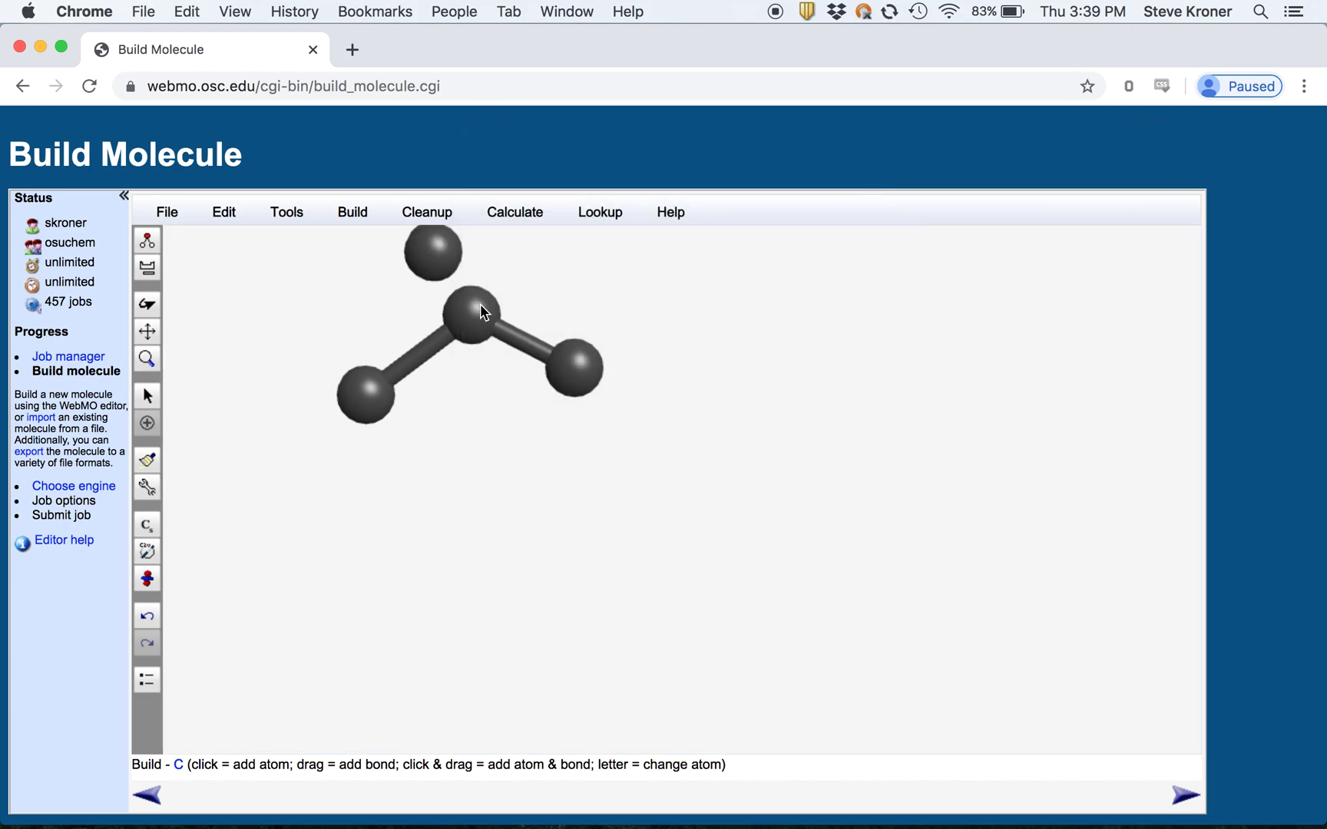
key(ctrl+z)
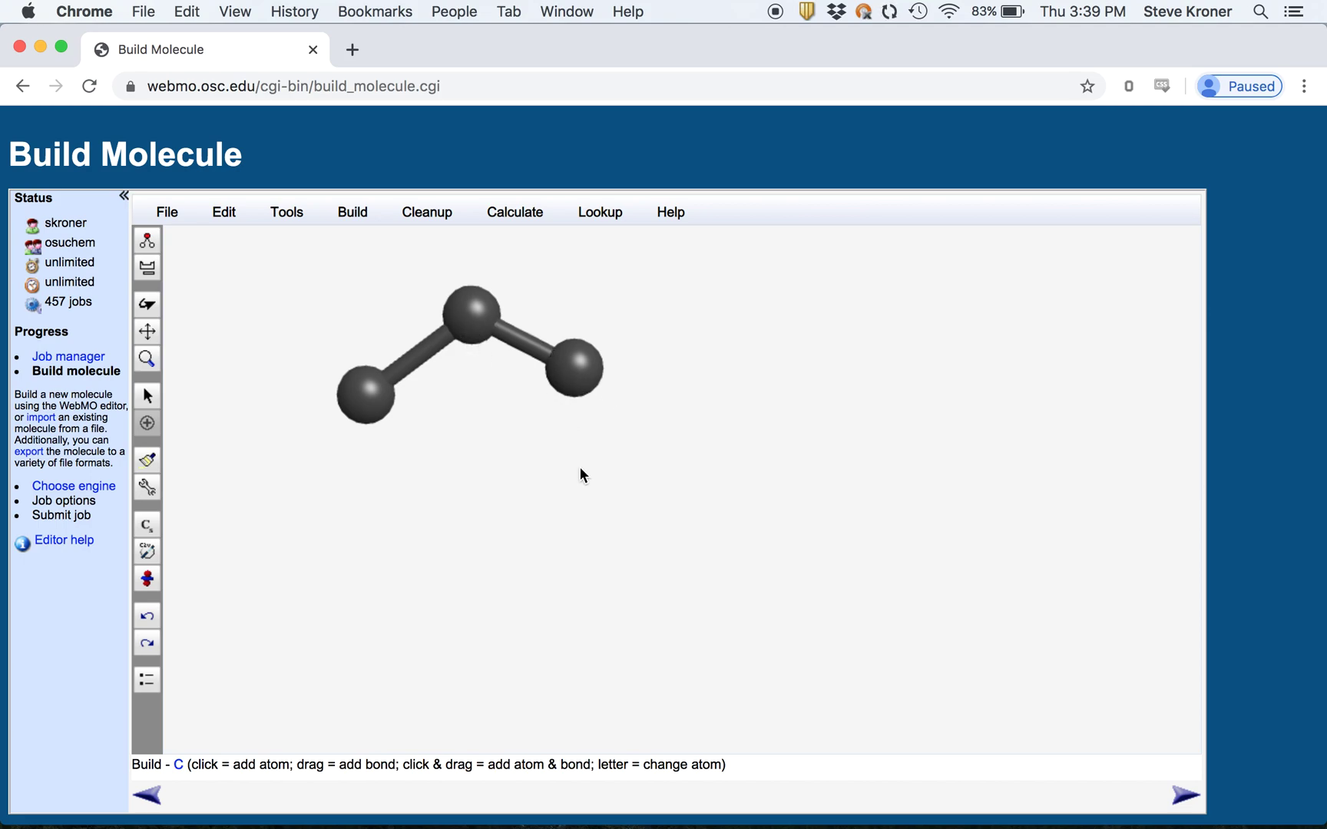
drag(574, 368, 580, 467)
drag(366, 396, 366, 485)
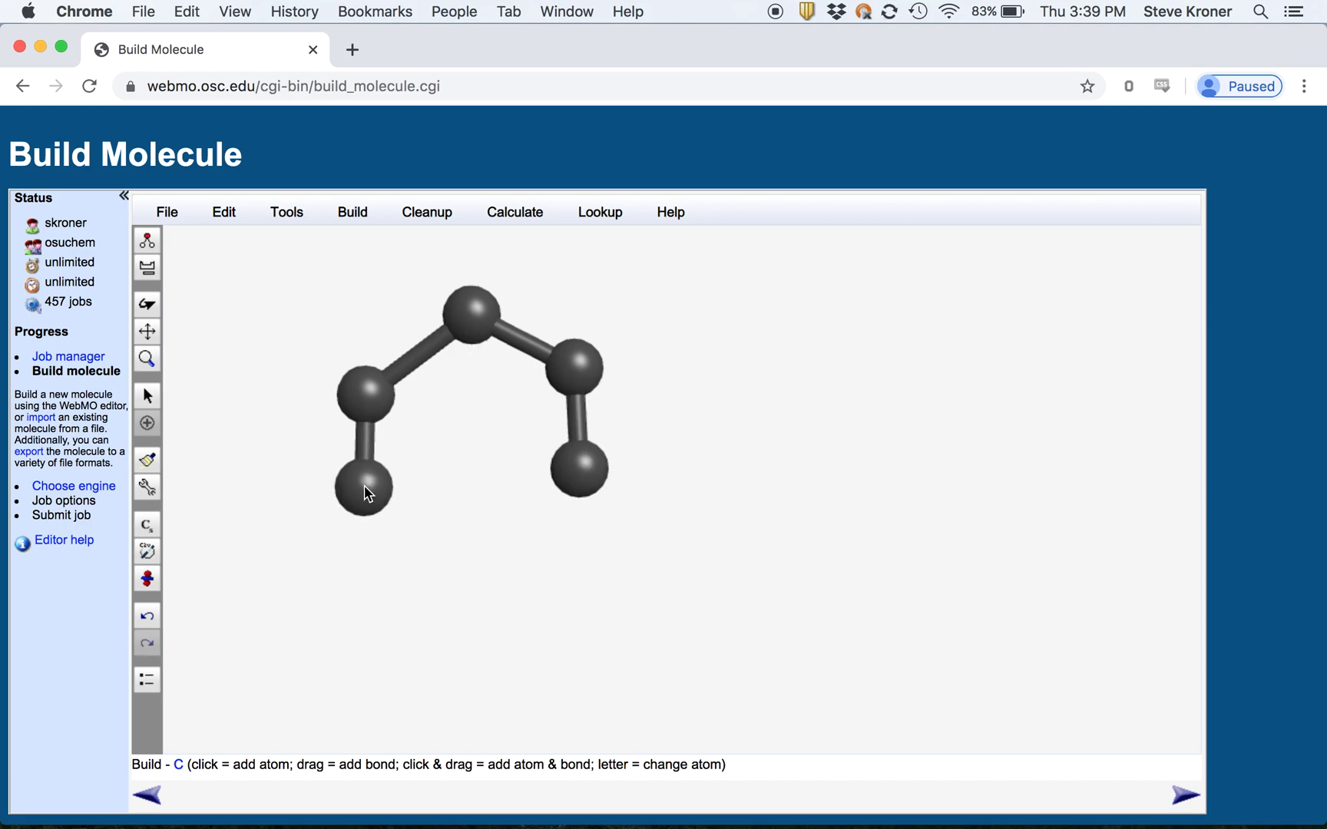
drag(459, 535, 569, 470)
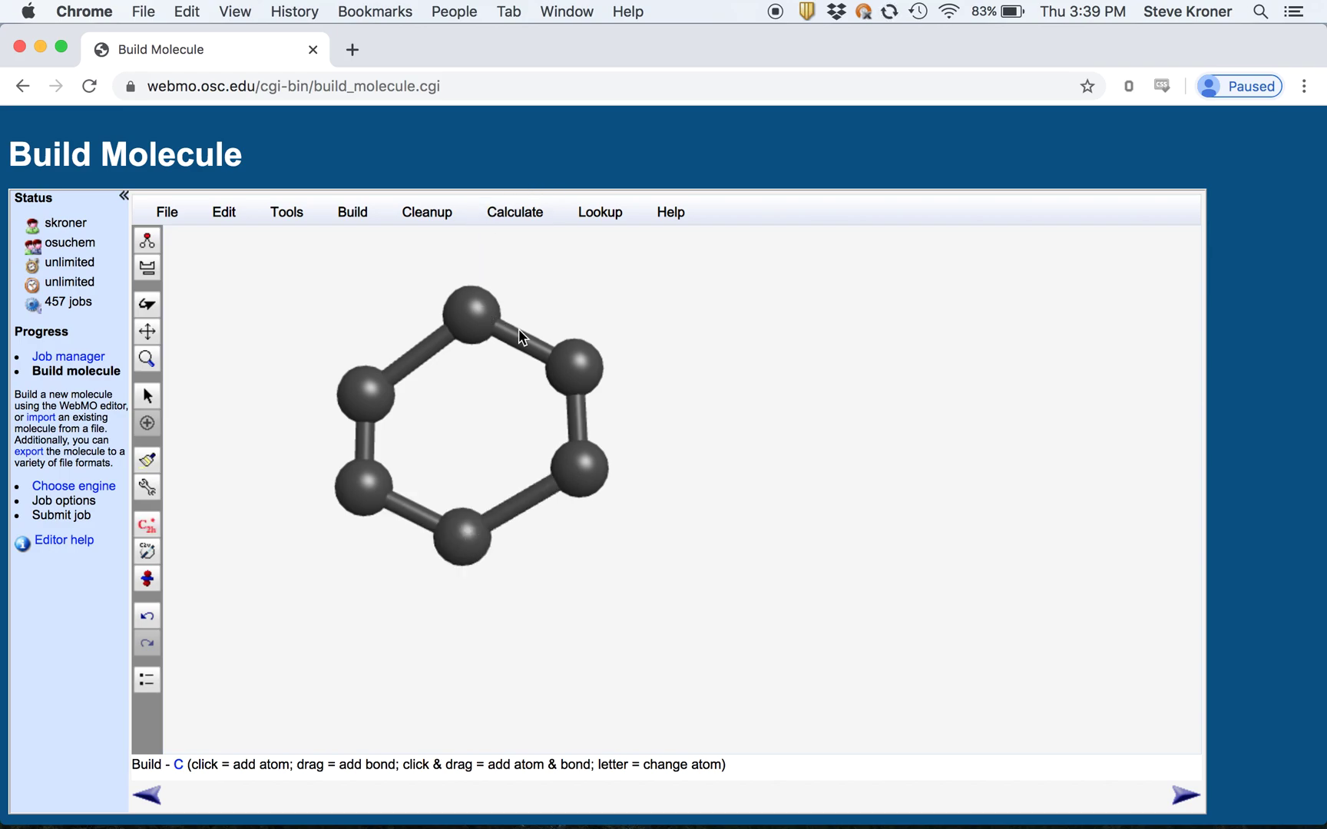
Step: Make the left, top-right and lower-right ring bonds double bonds
drag(370, 481, 367, 395)
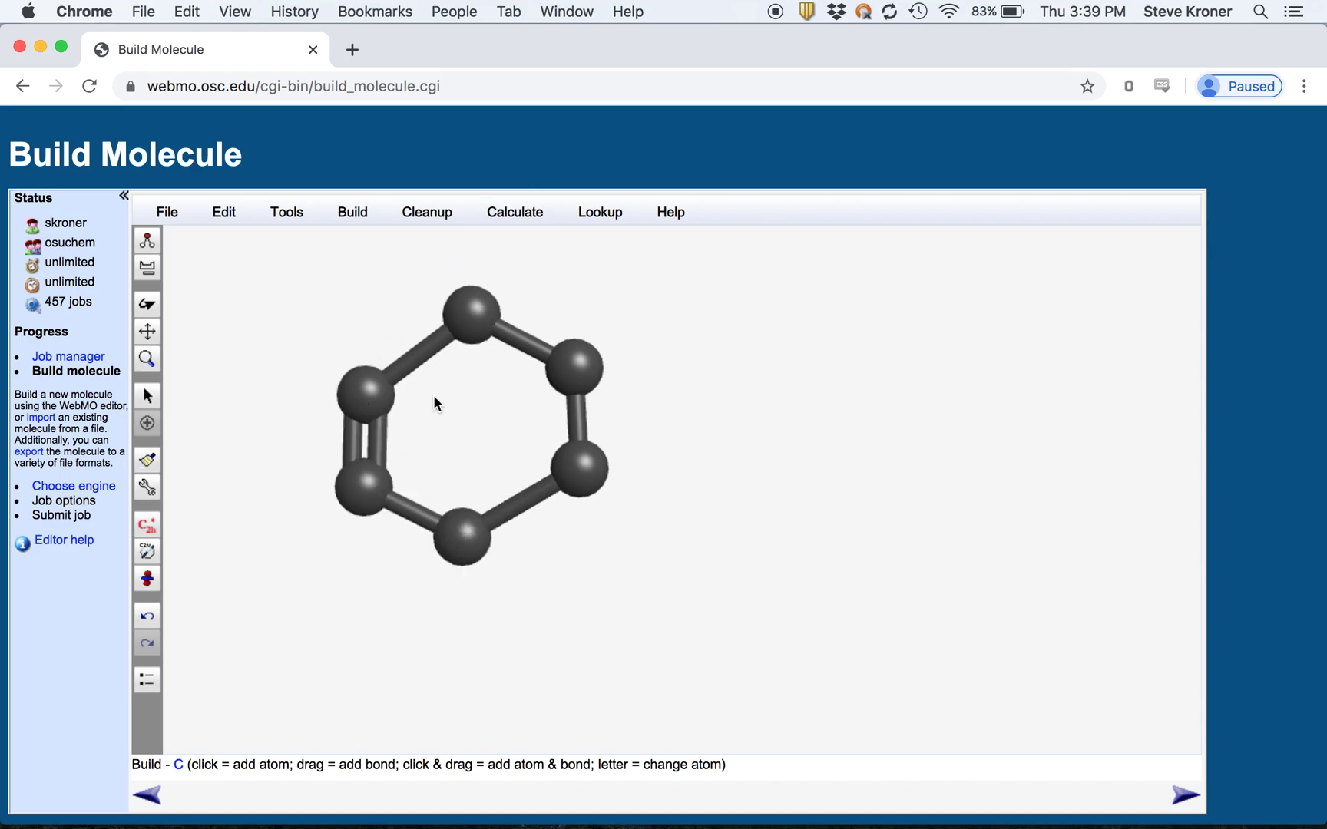
drag(528, 353, 564, 376)
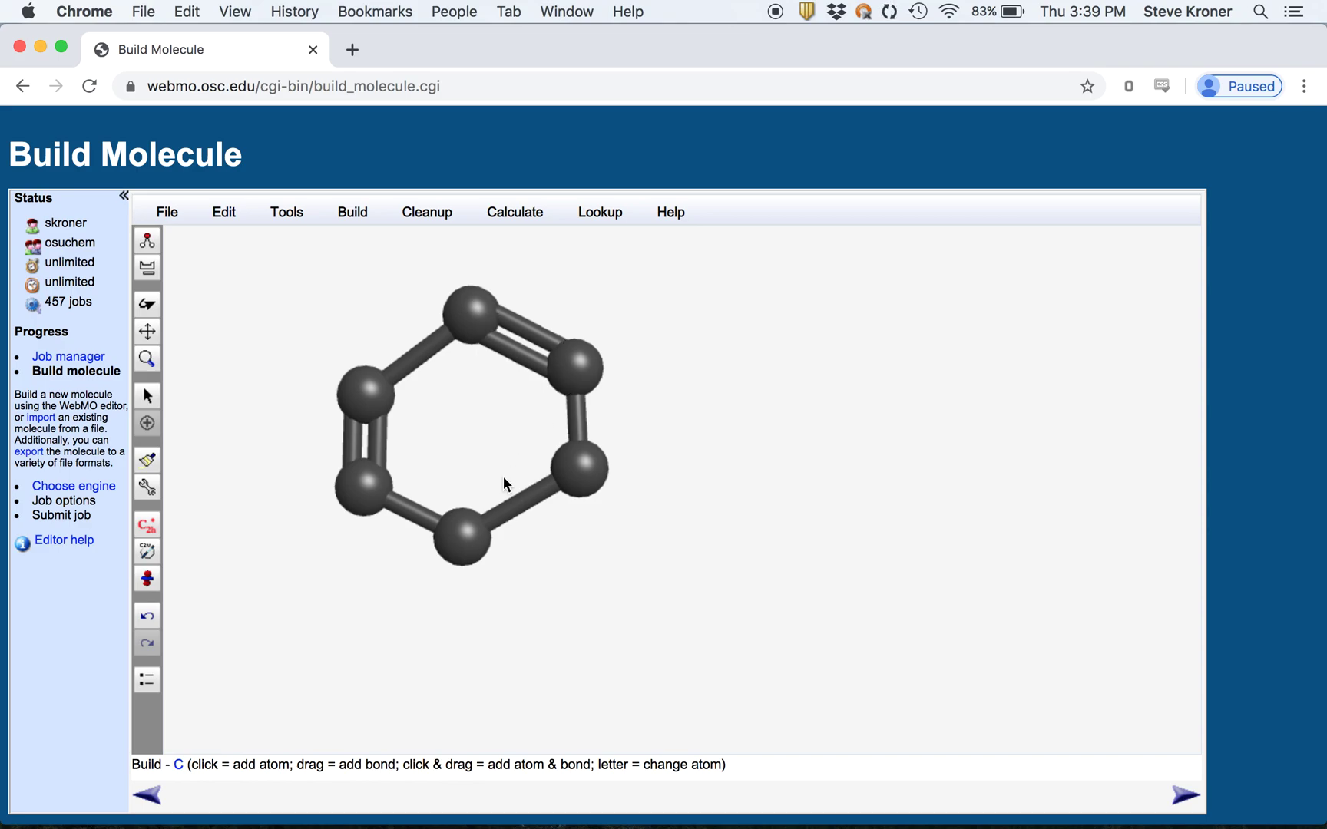
click(548, 471)
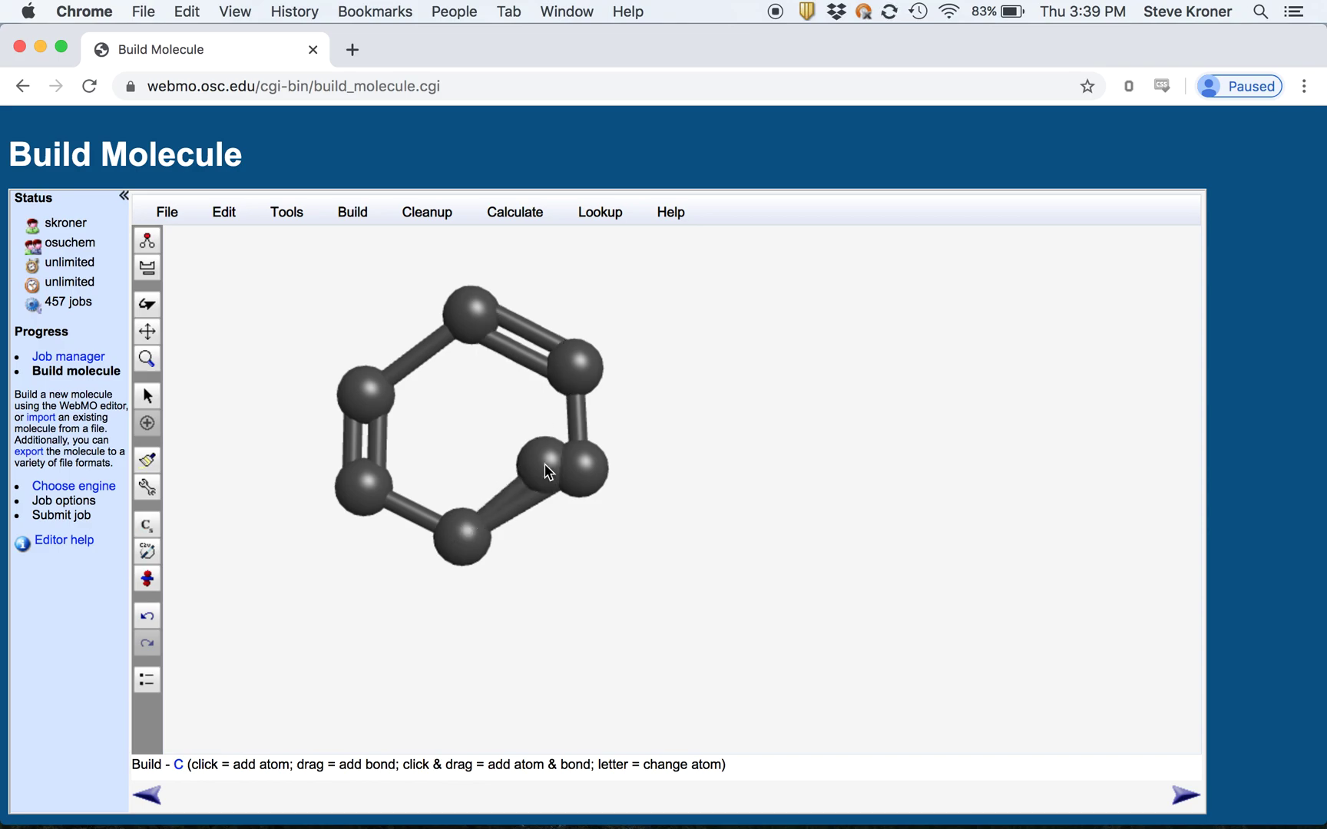
key(ctrl+z)
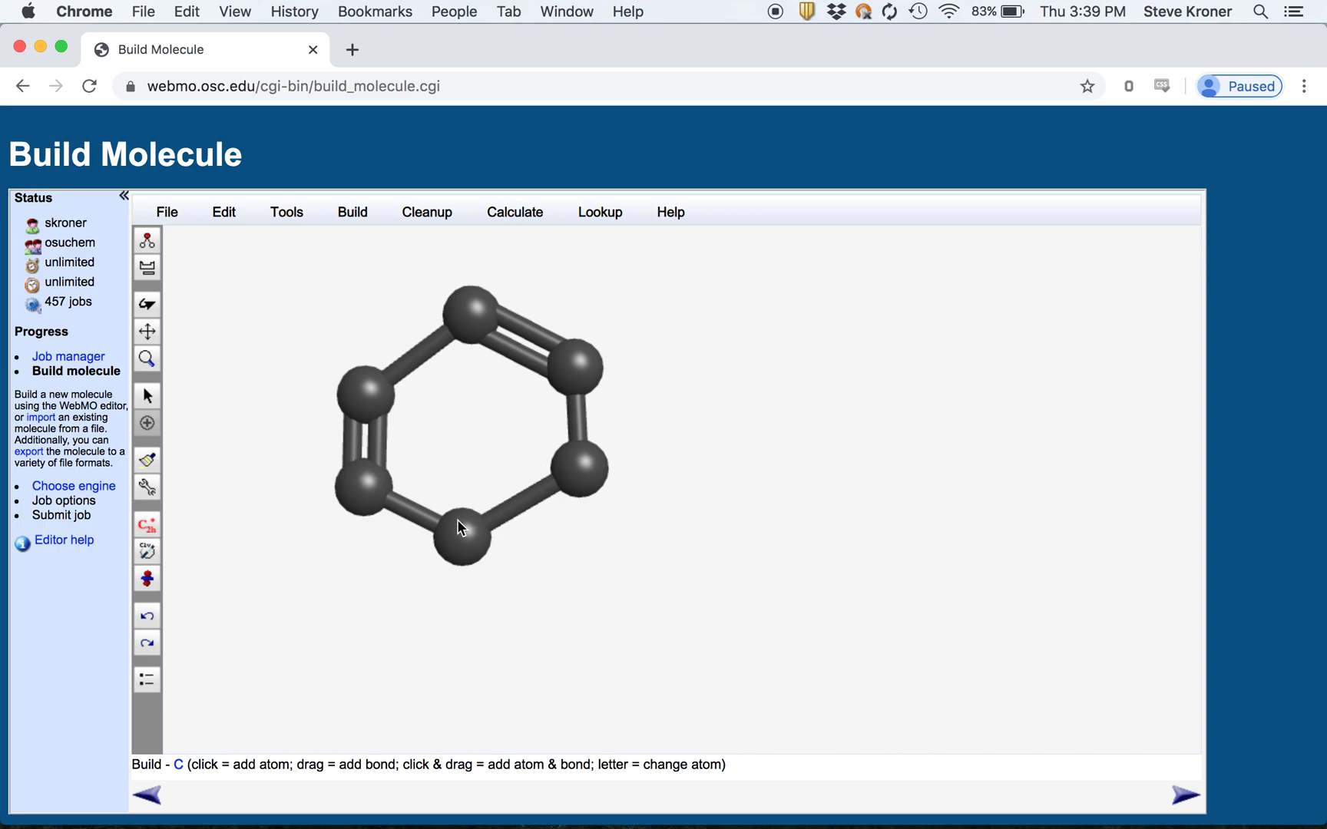
drag(553, 488, 581, 481)
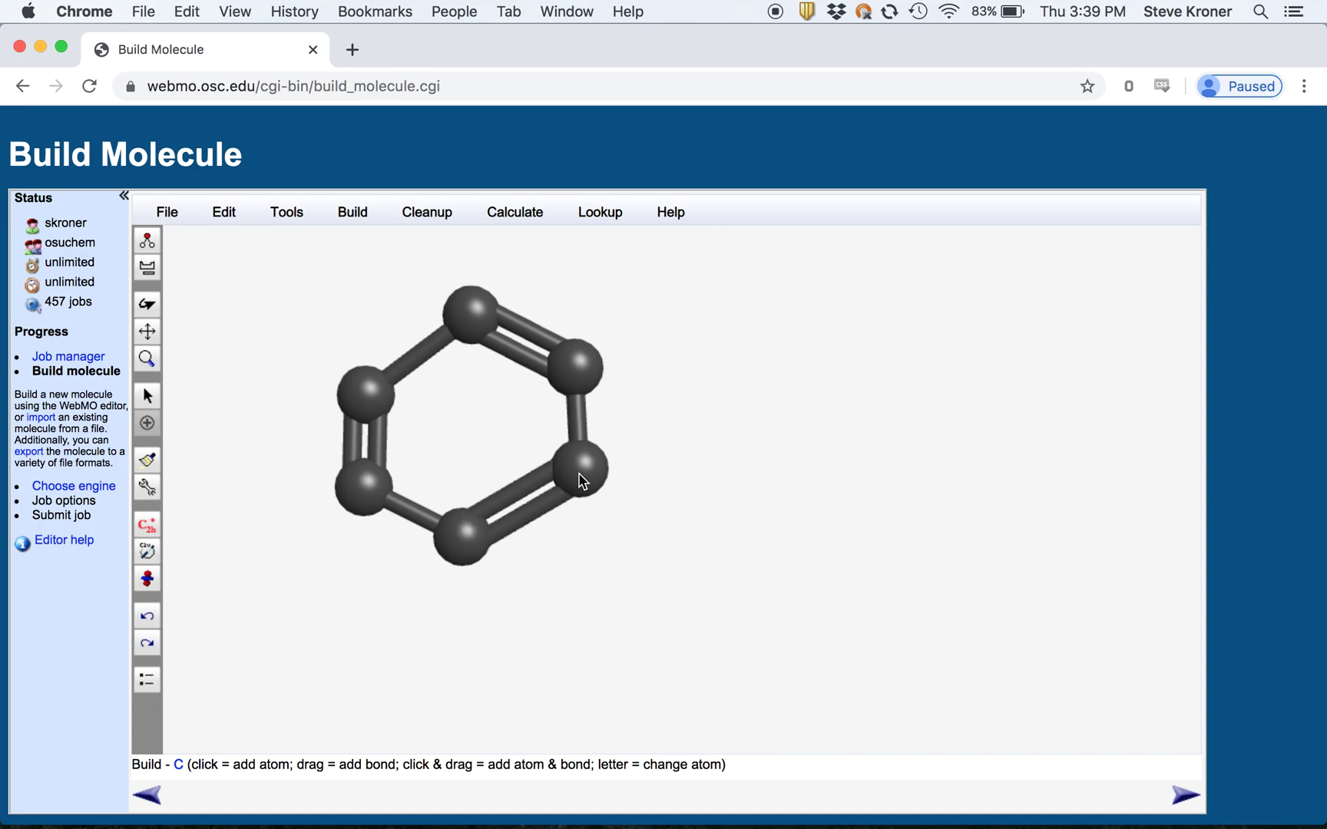
Step: Add hydrogens to the ring carbons and mechanics-optimize to -0.586 kcal/mol strain energy
click(424, 217)
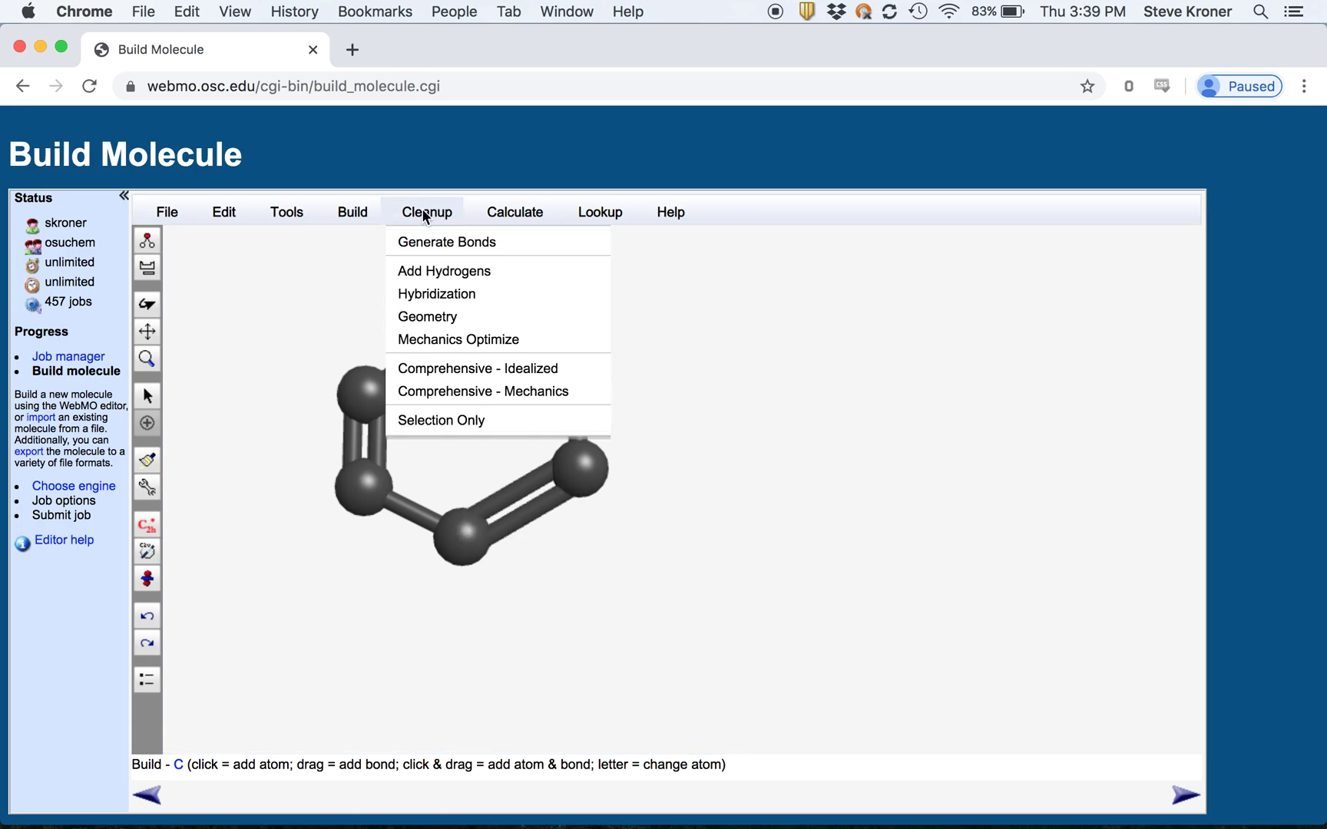
click(430, 273)
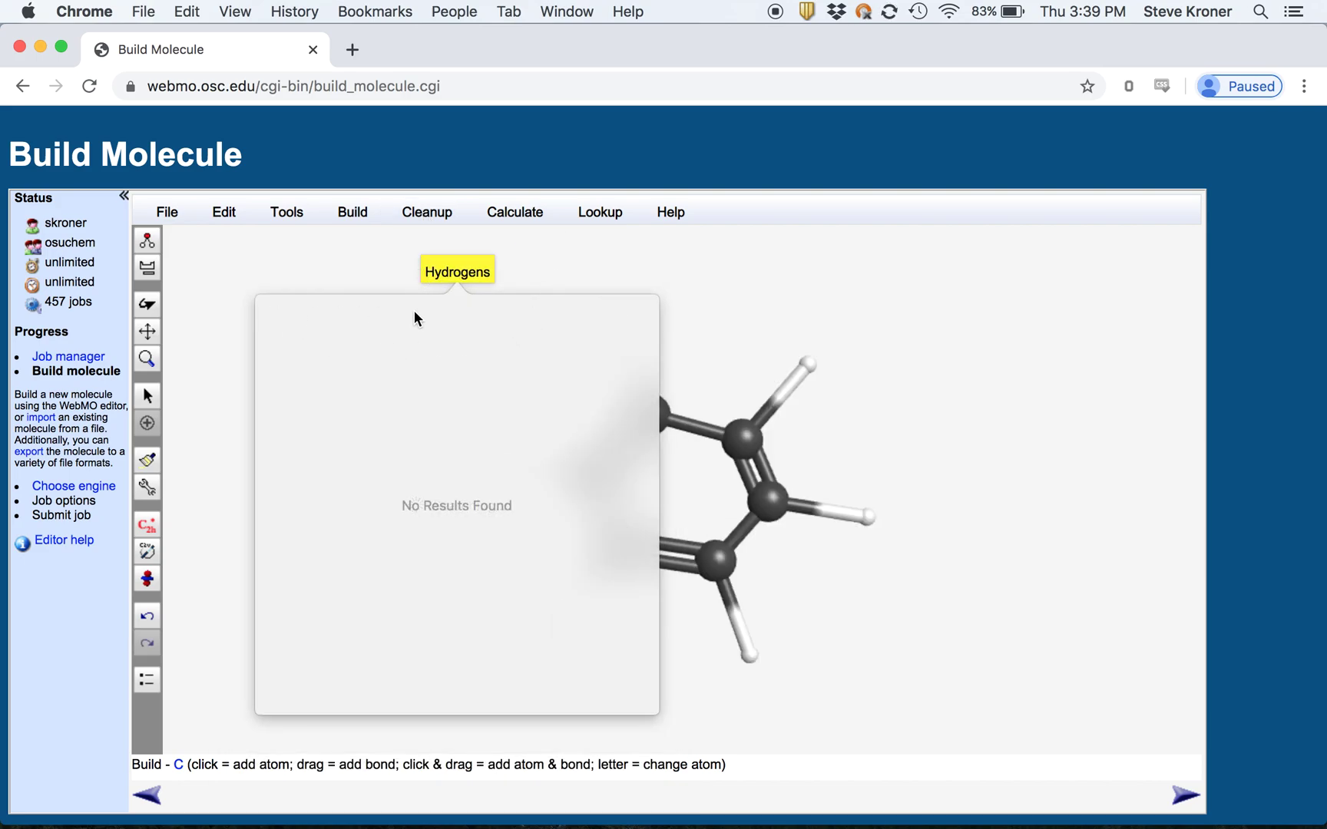
click(311, 261)
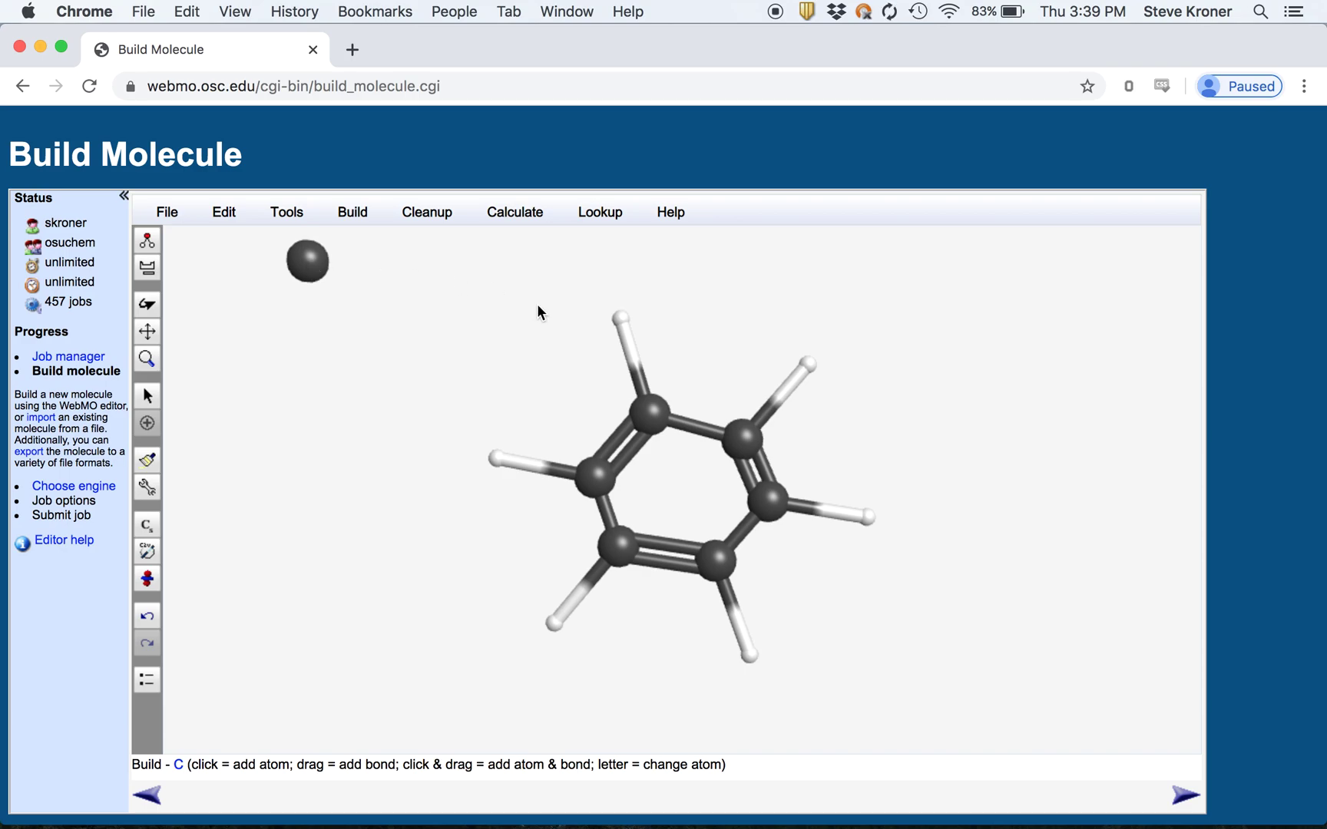
key(ctrl+z)
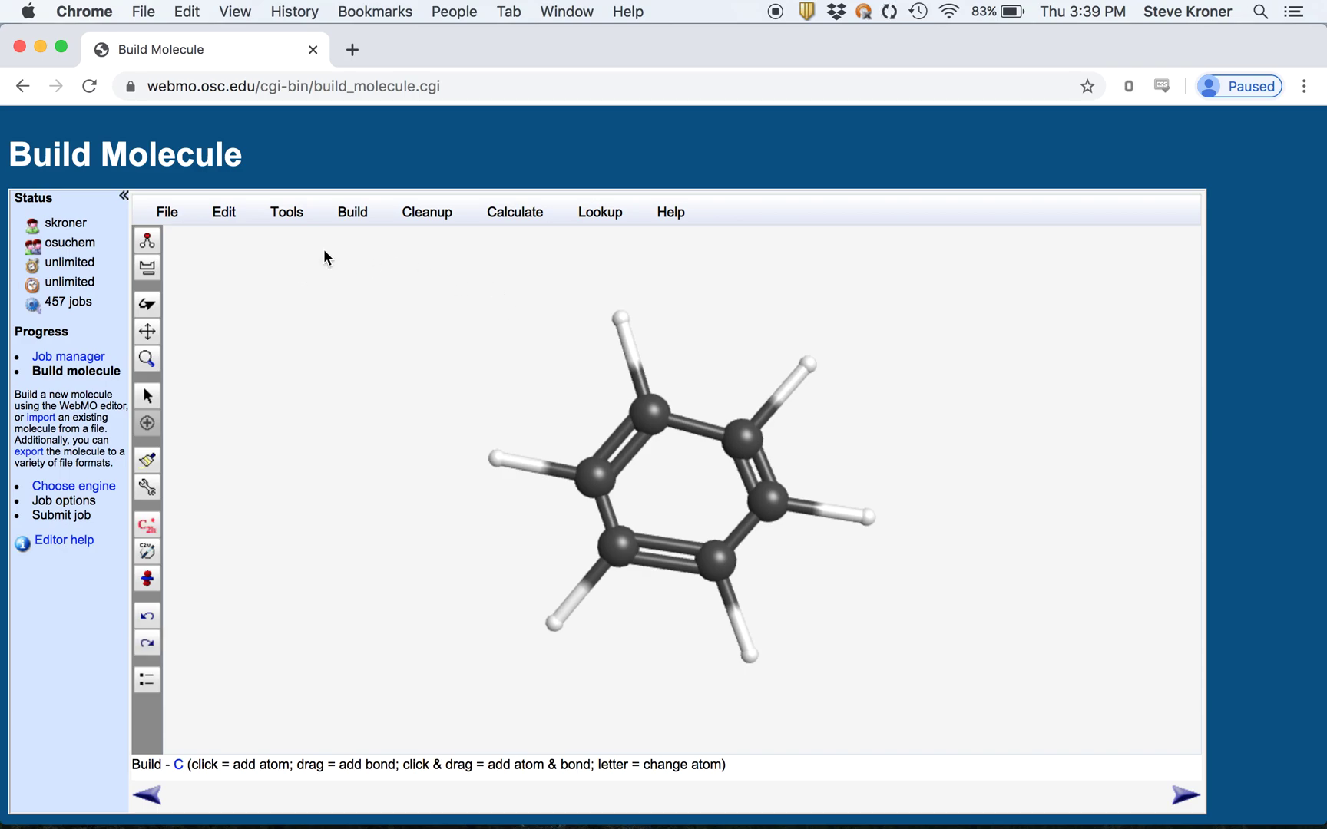
click(418, 215)
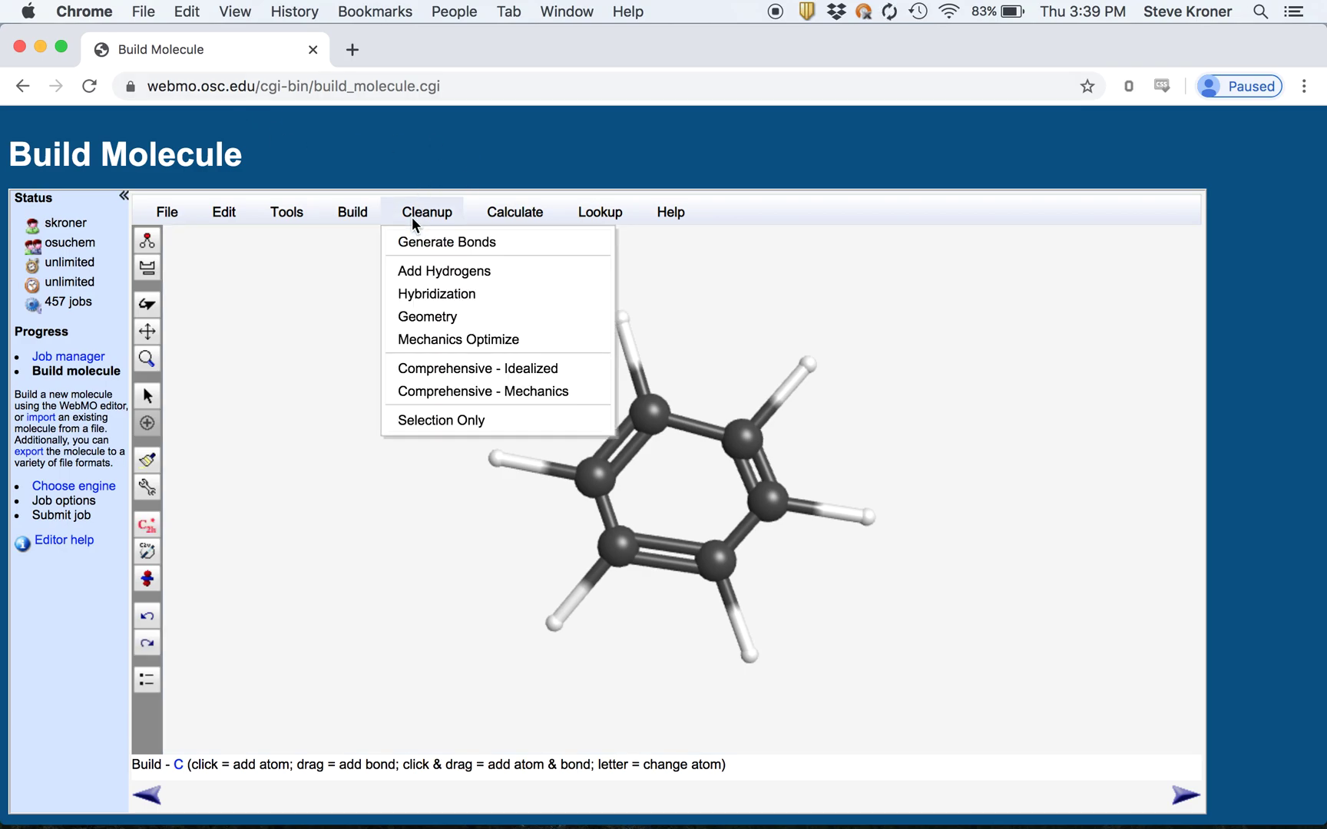
click(489, 343)
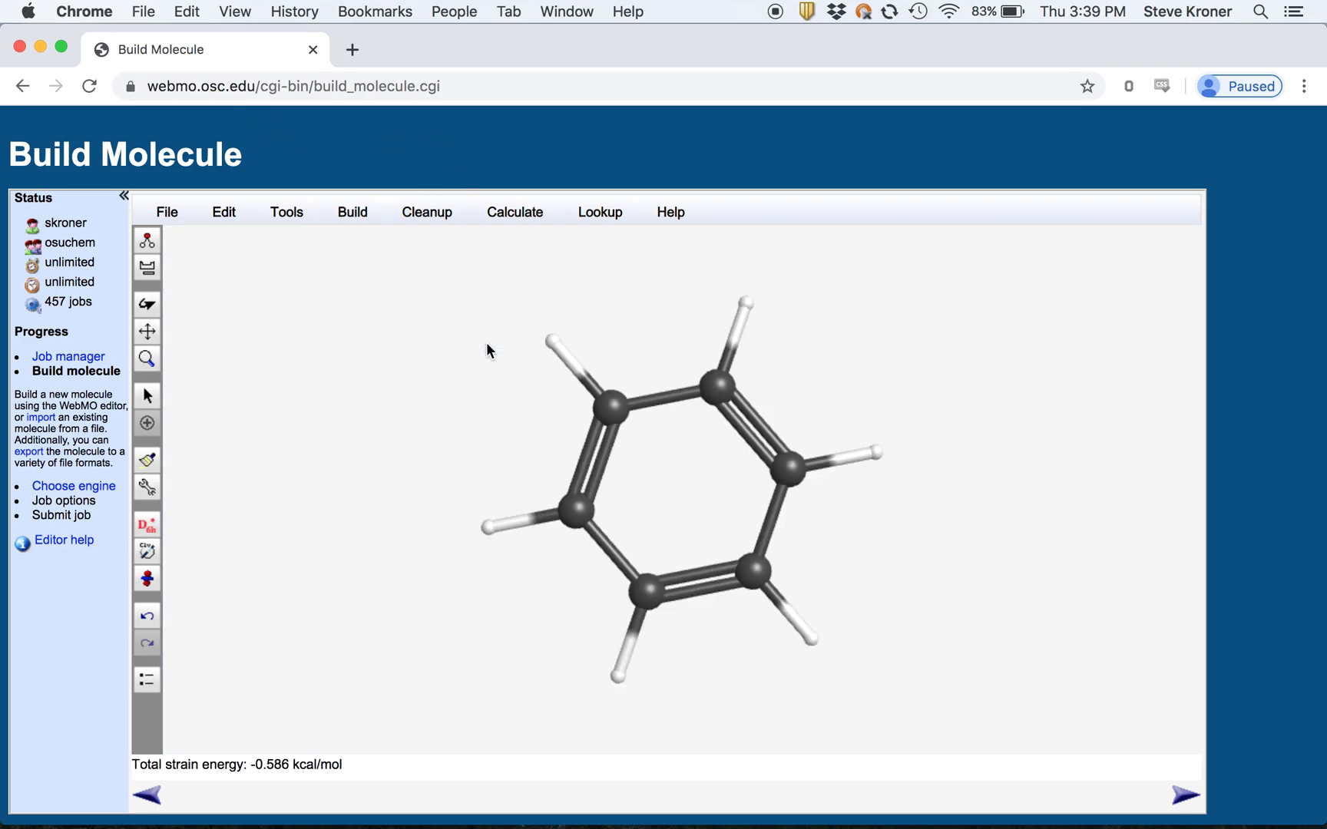
Step: Change the top hydrogen into a carbon atom and check its hybridization options
click(744, 301)
right_click(746, 302)
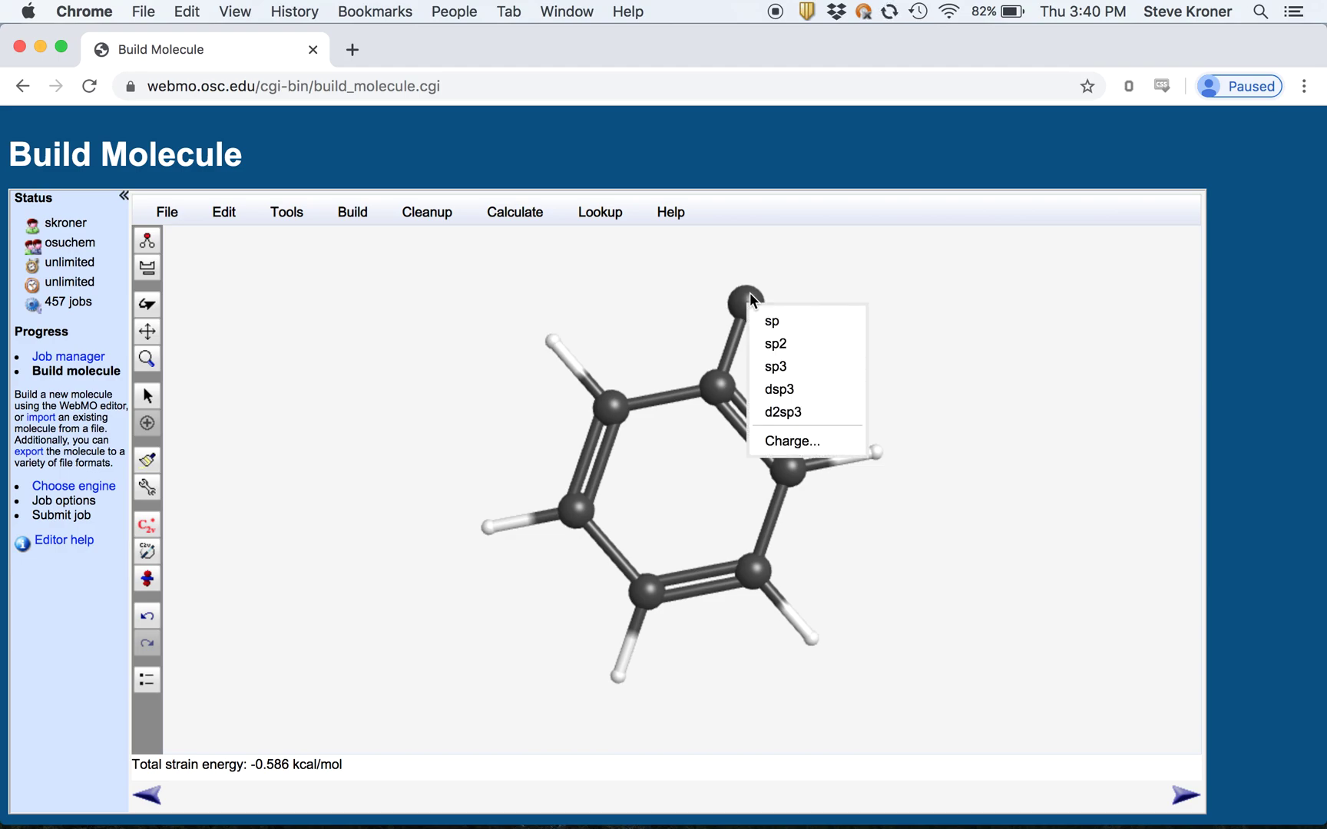
click(749, 291)
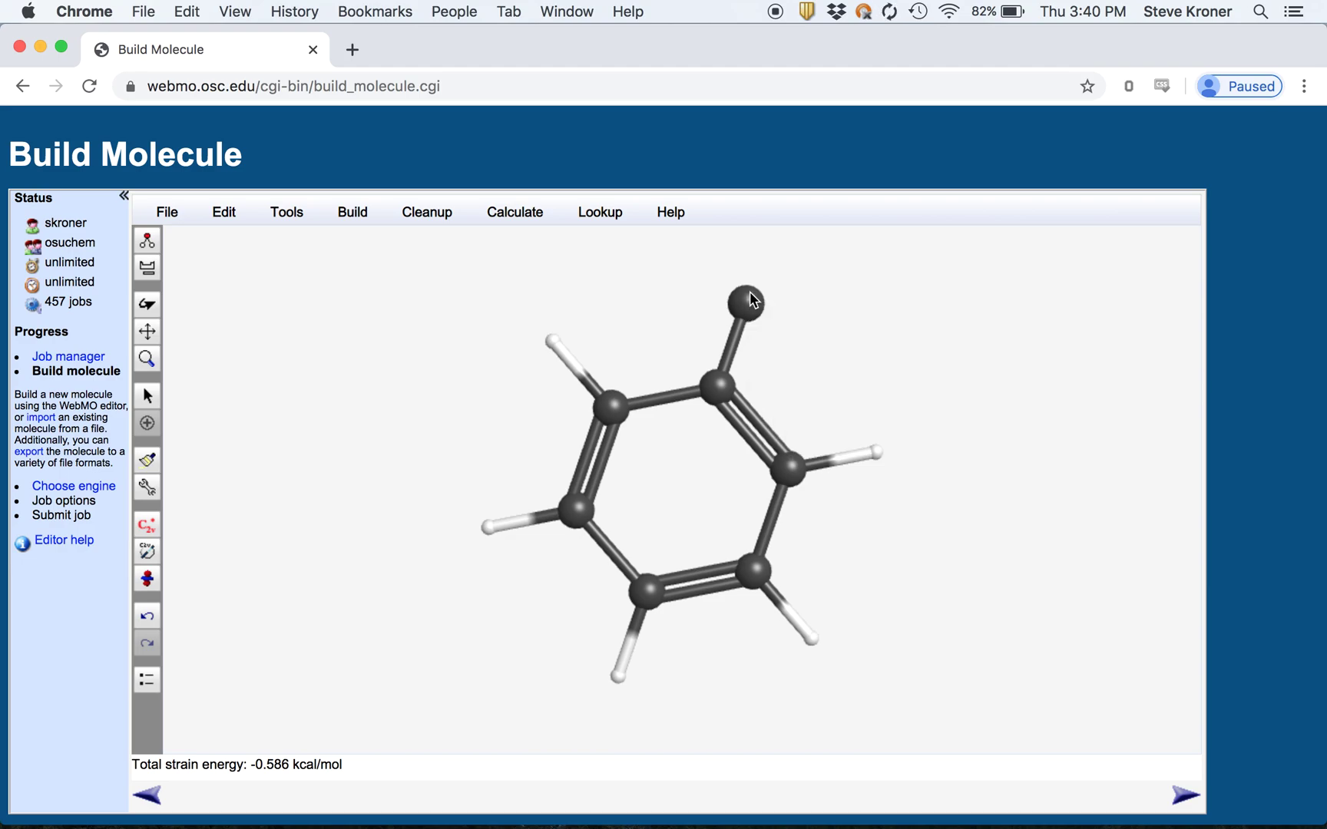
click(148, 269)
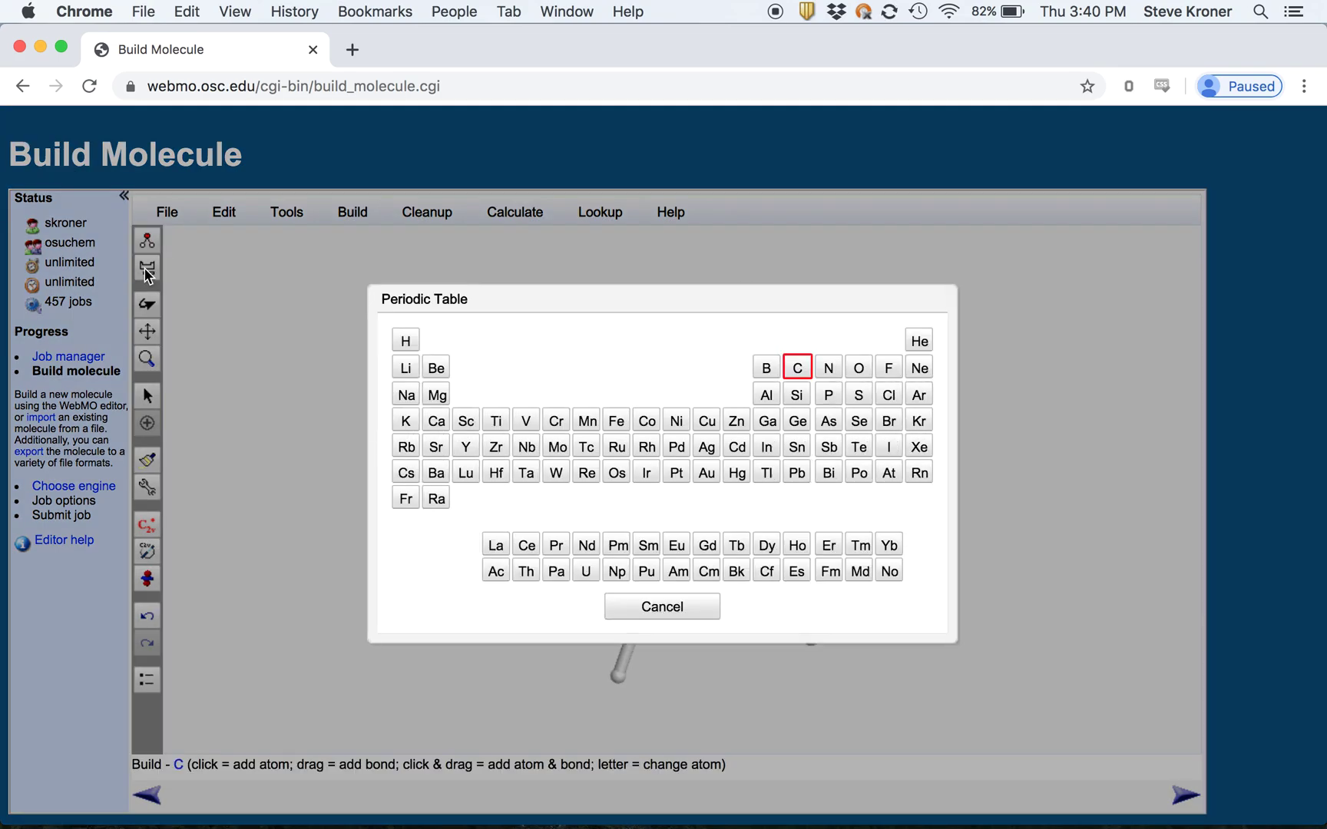
Step: Select Cl and replace the top atom and adjacent right hydrogen with chlorine
click(888, 395)
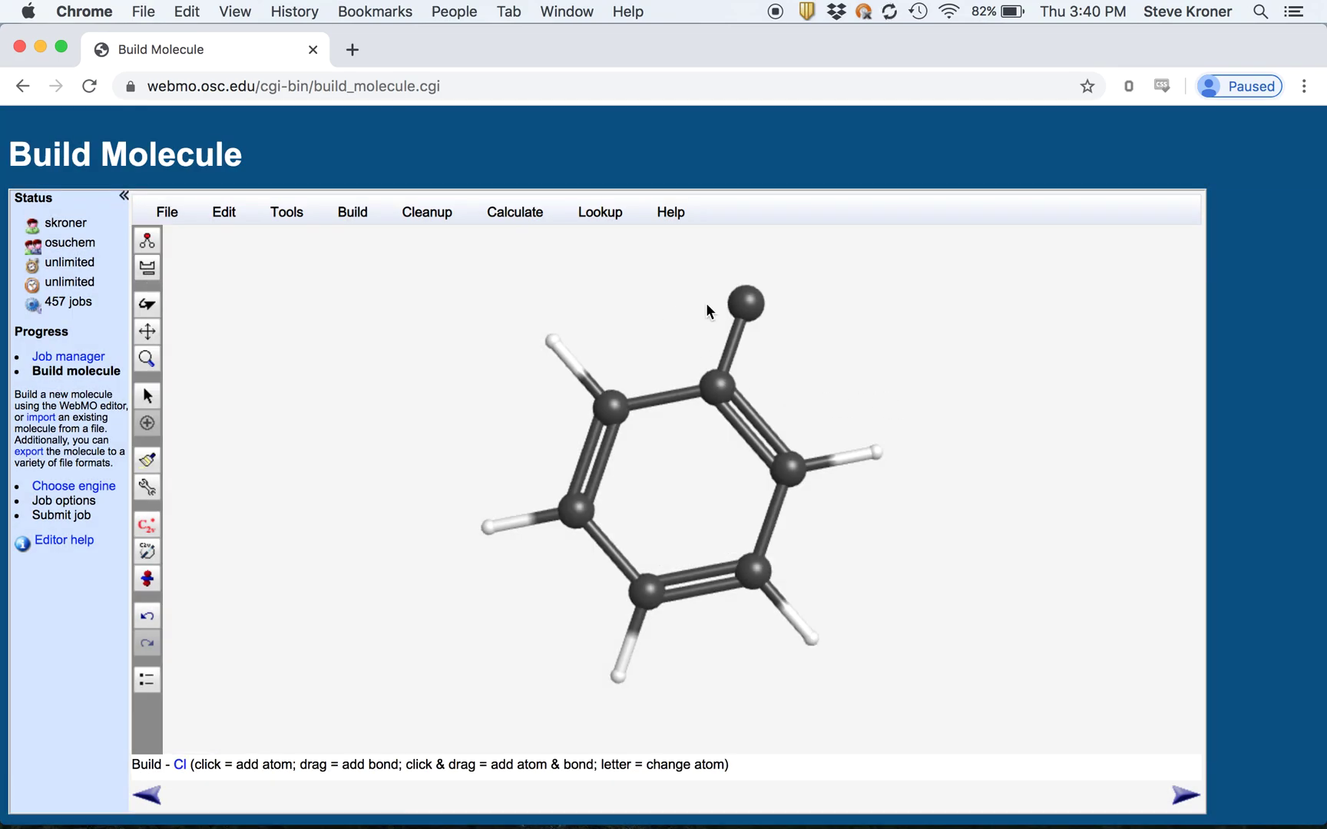
click(752, 306)
click(877, 451)
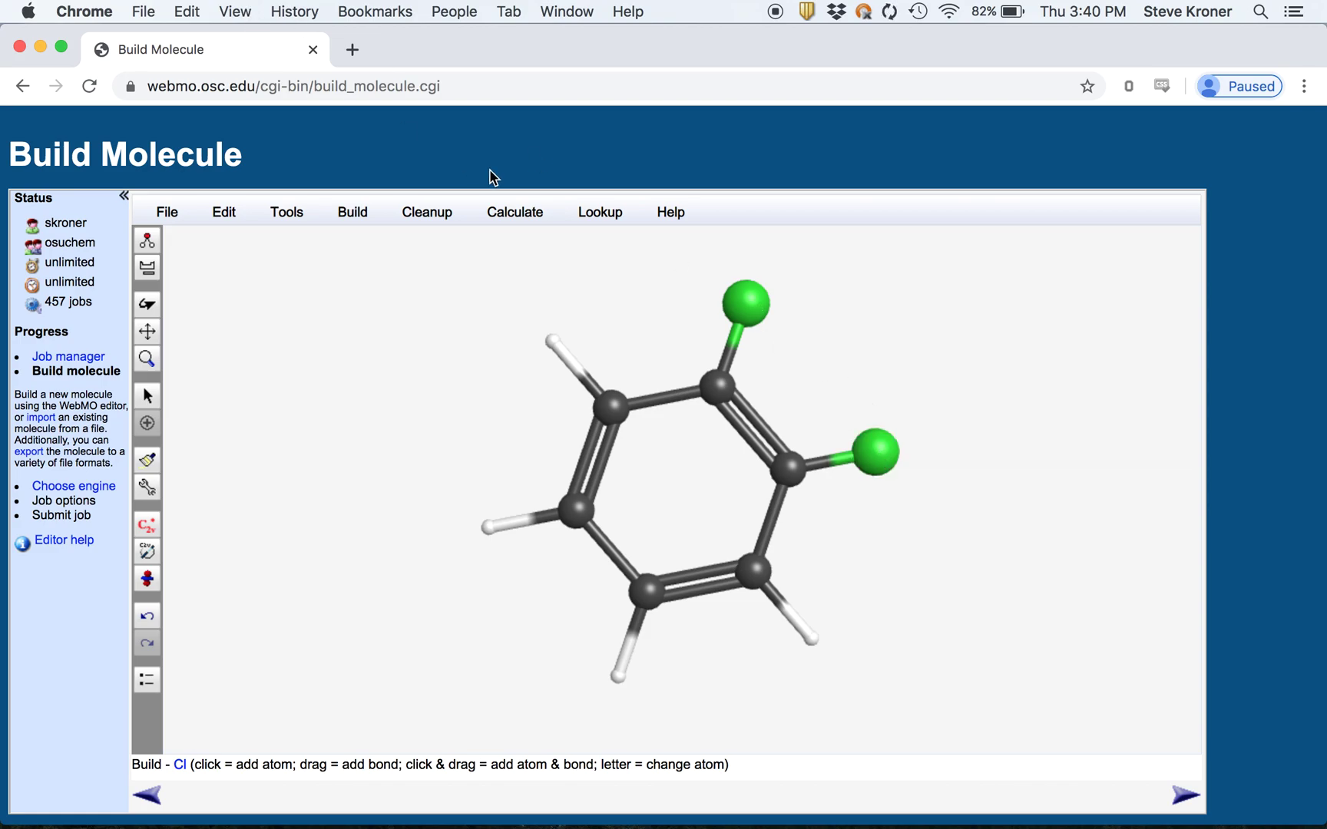
Step: Mechanics-optimize the dichlorobenzene and continue to the computational engine choice
click(435, 216)
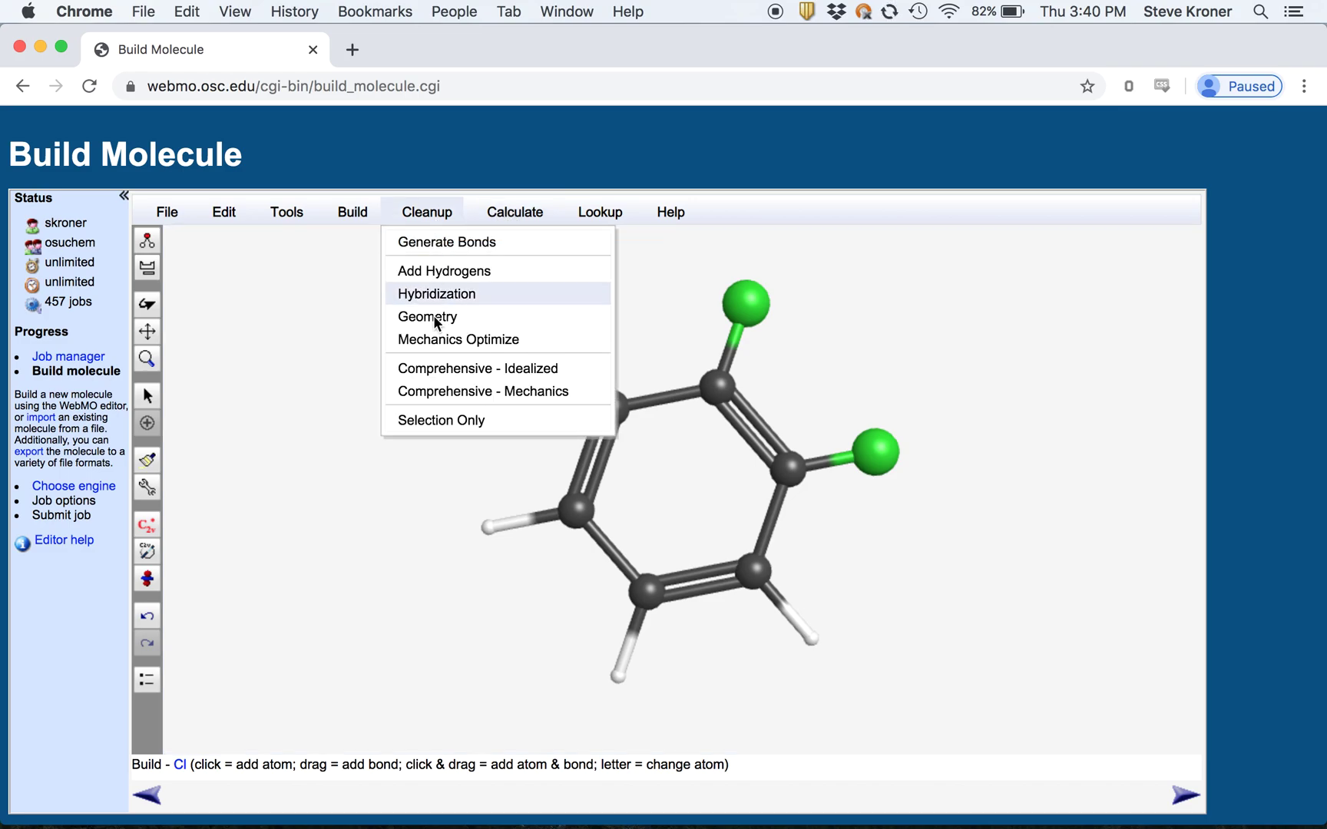
click(456, 341)
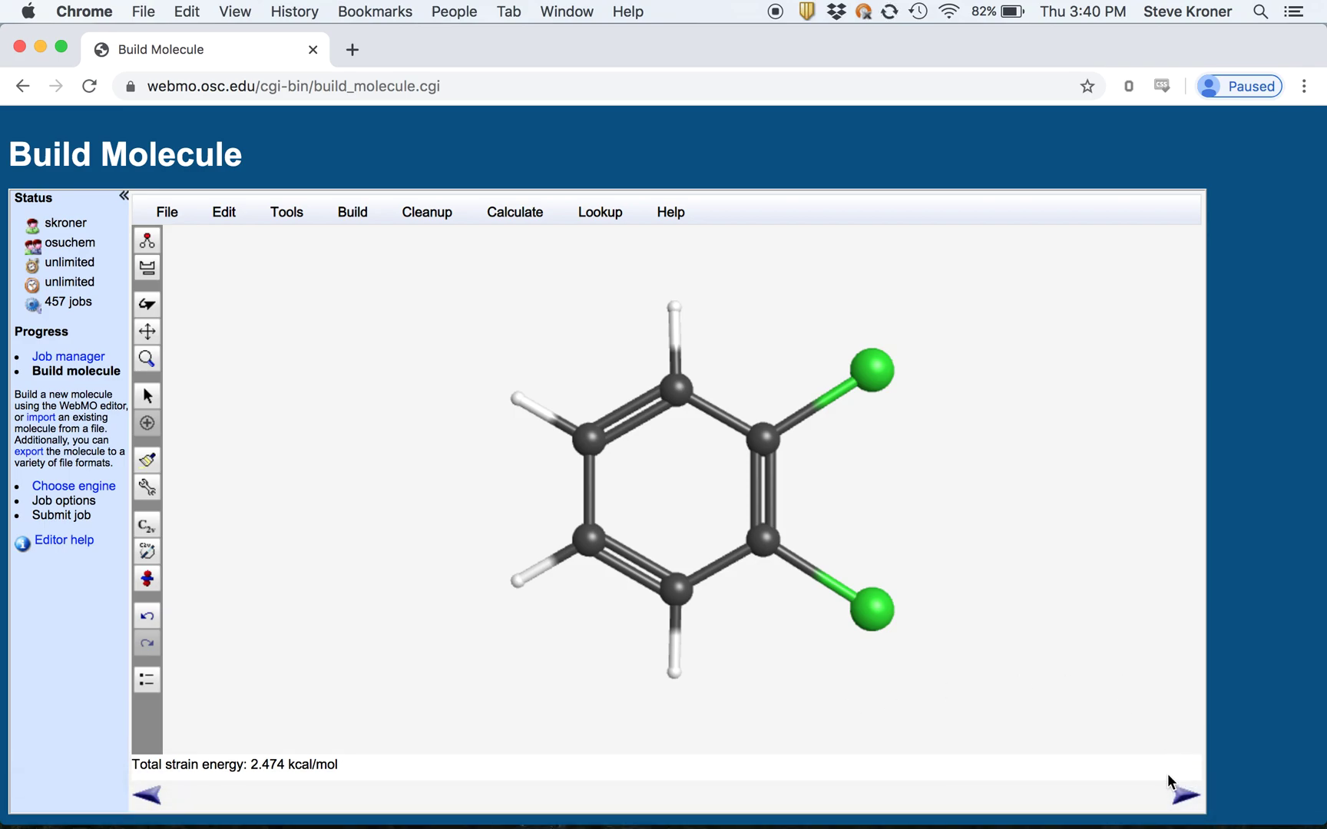
click(1183, 798)
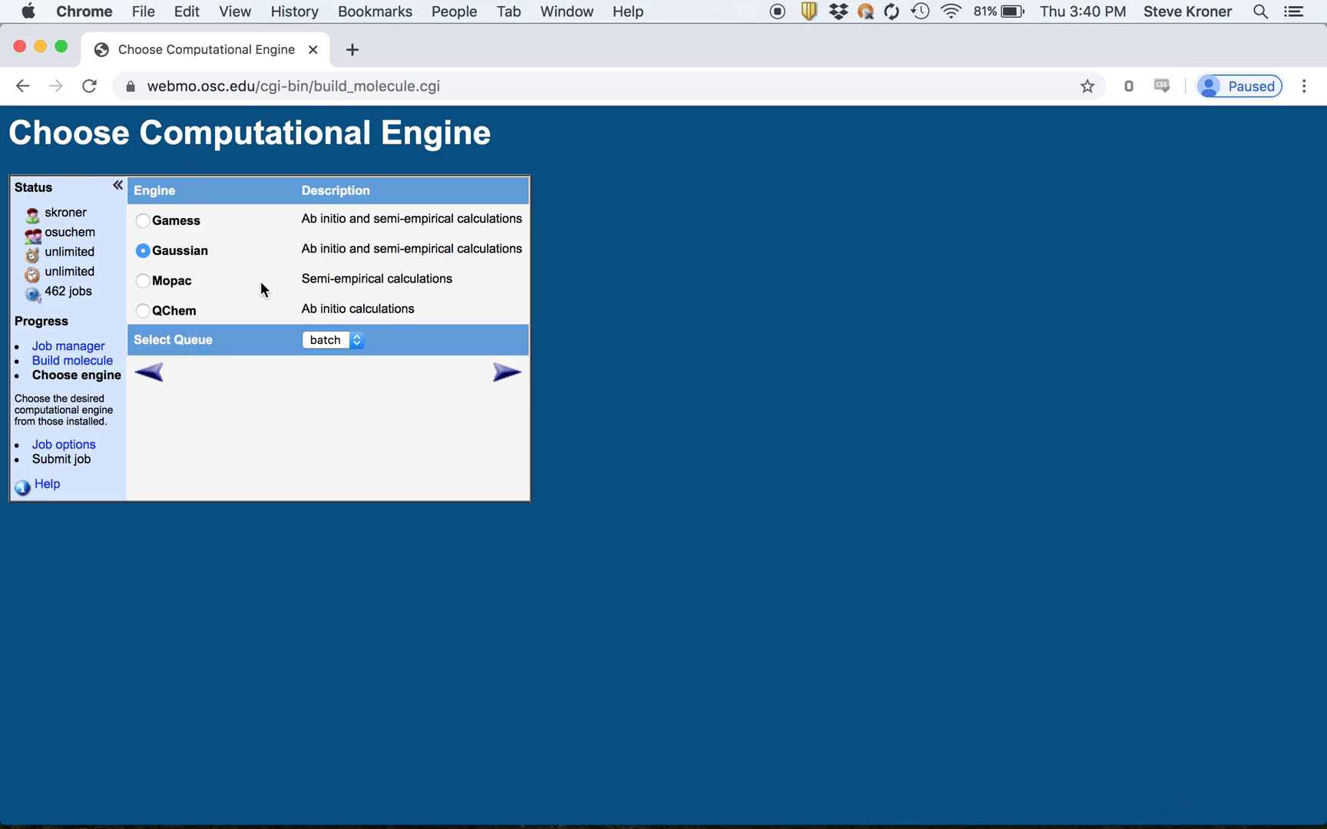
Step: Continue with Gaussian to the C6H4Cl2 job options page
click(505, 381)
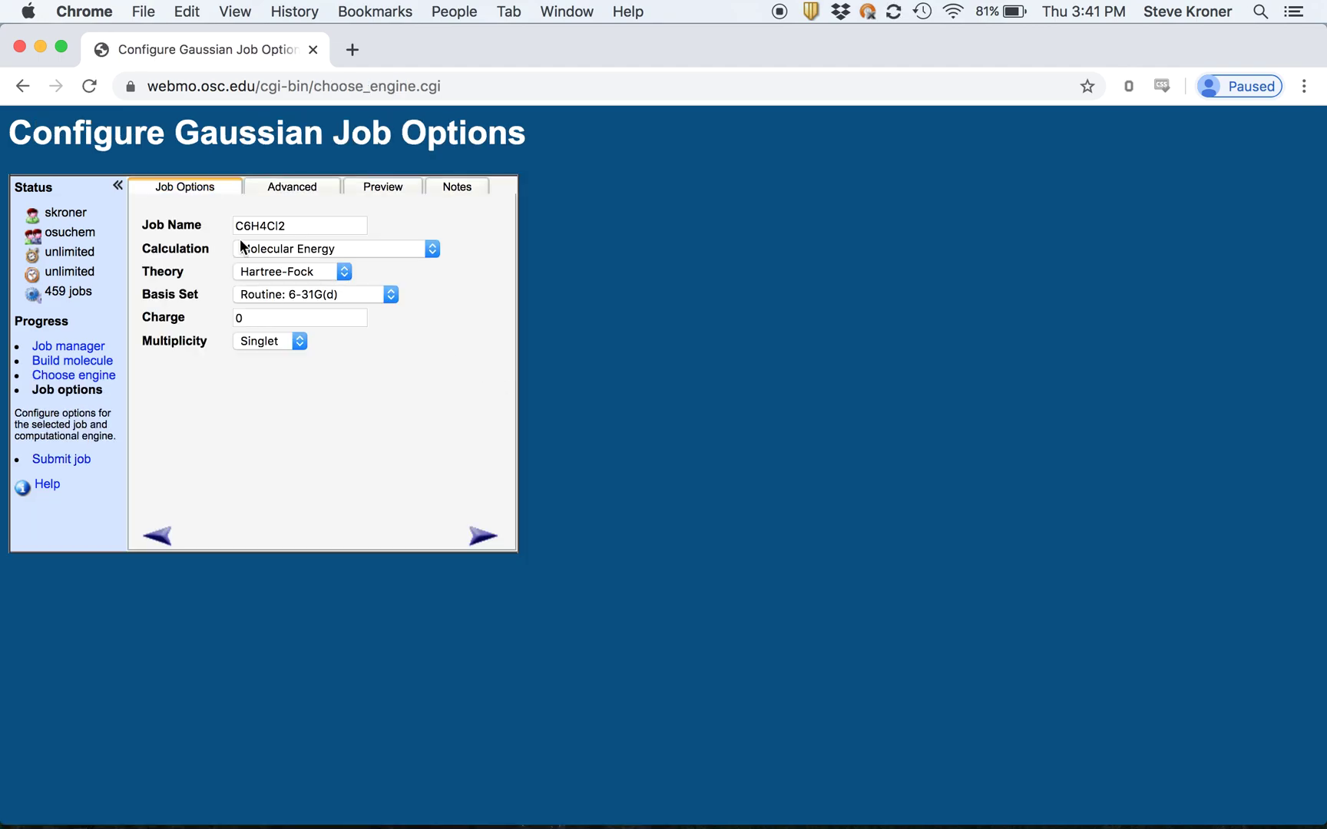
click(350, 248)
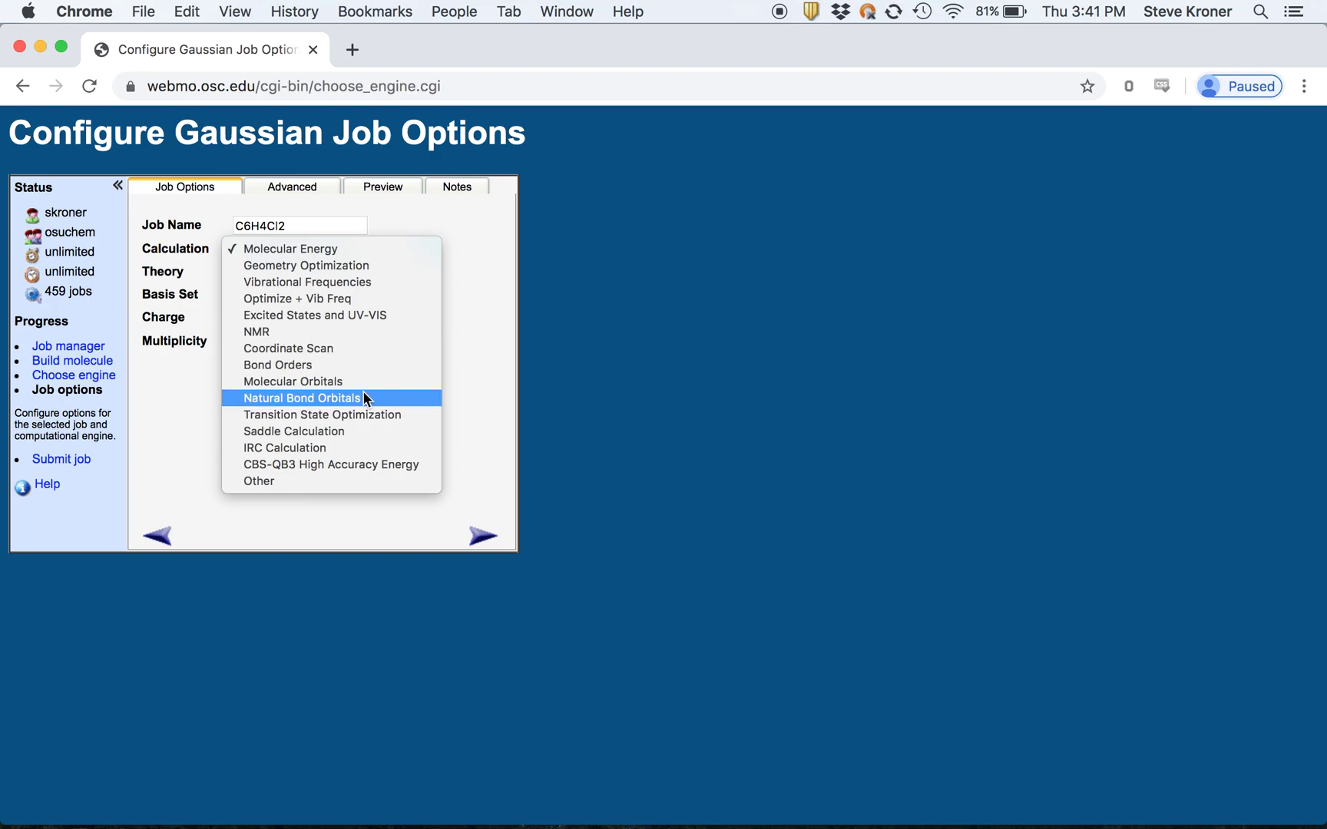
Step: Set calculation to Optimize + Vib Freq, keep Routine: 6-31G(d) basis, and choose Other theory
click(374, 301)
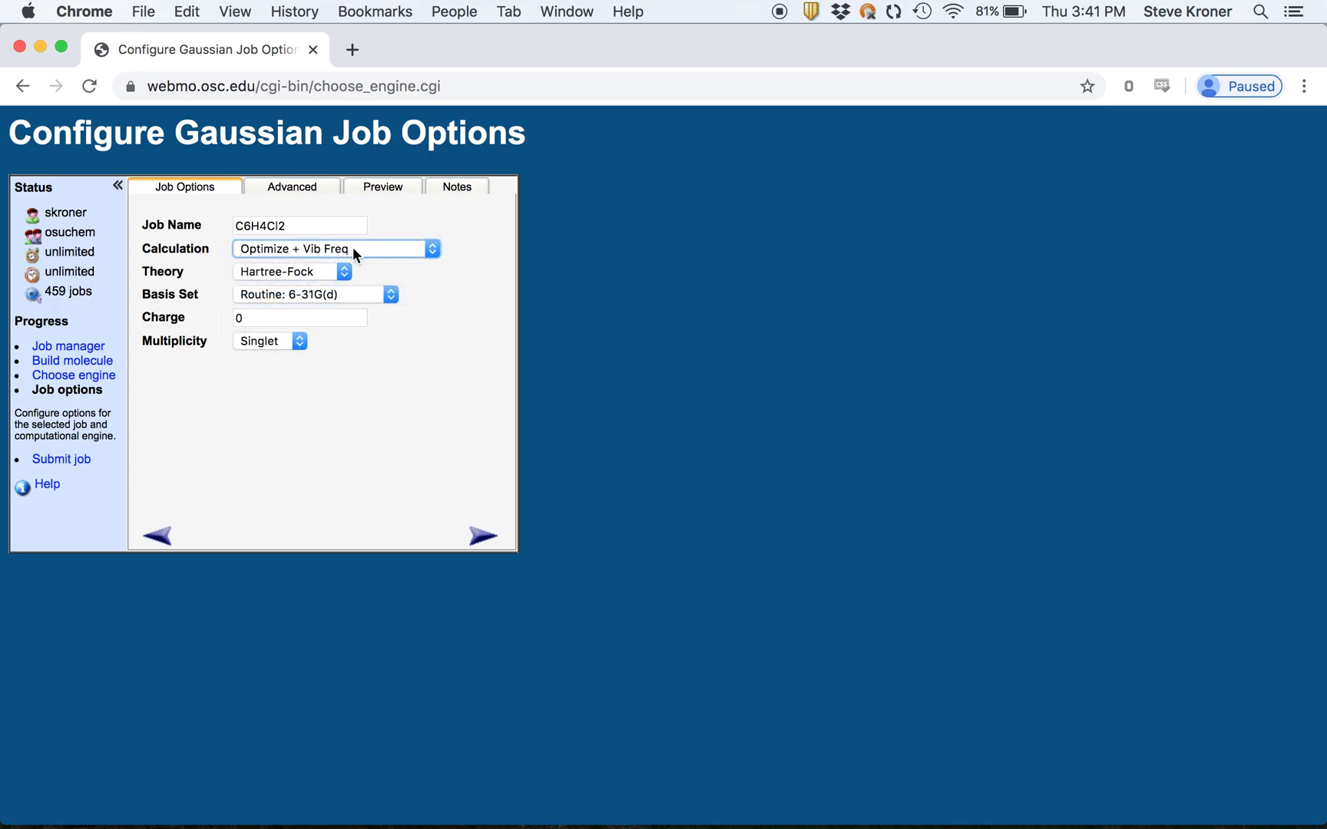
click(323, 295)
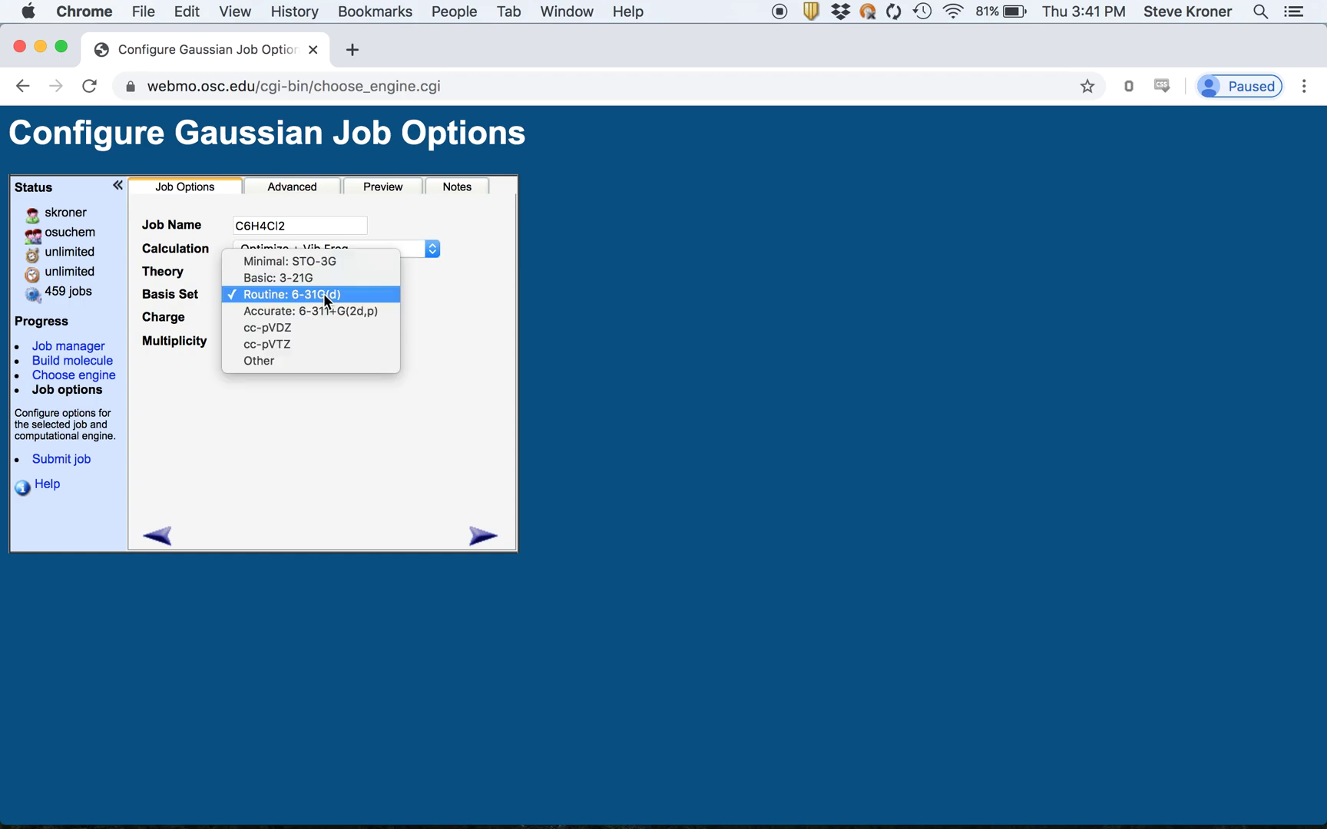
click(323, 294)
click(293, 268)
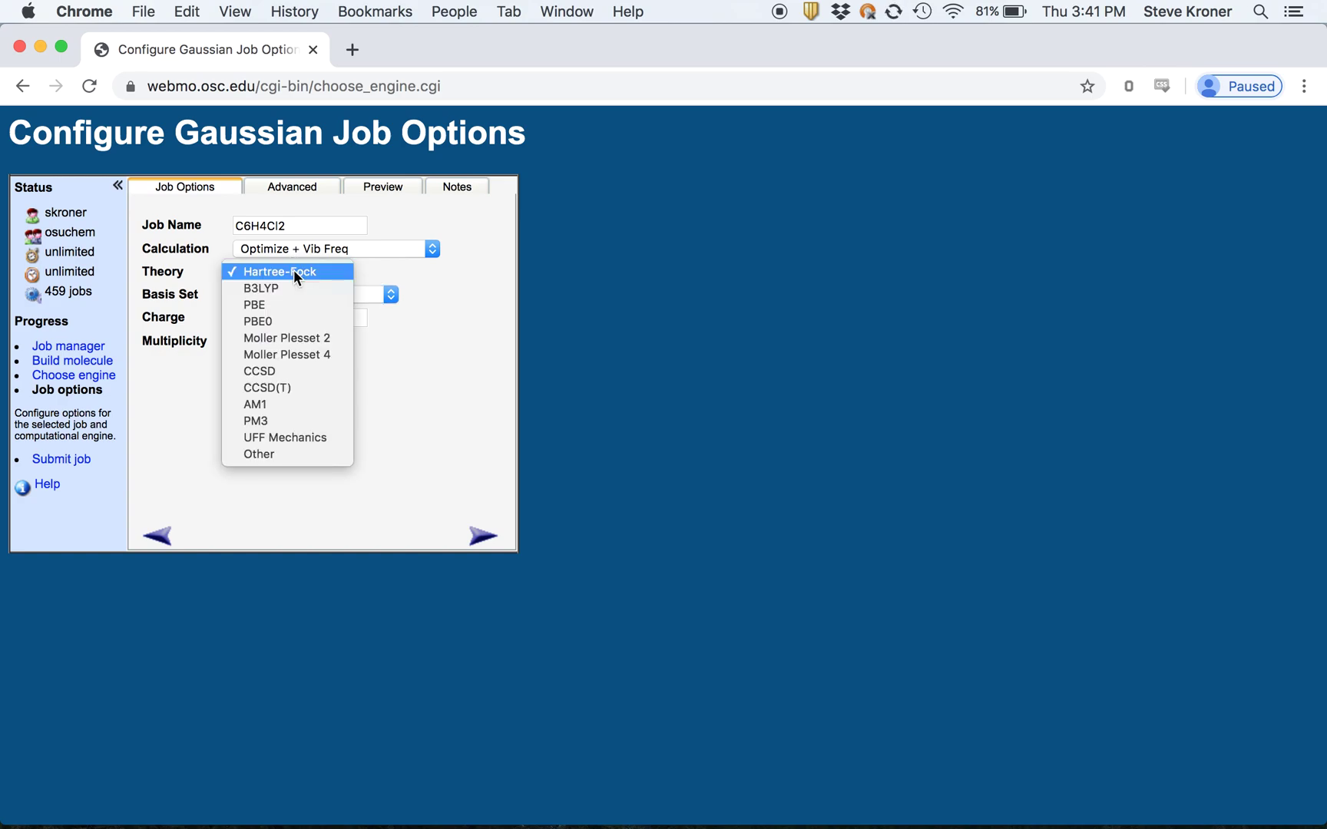
click(296, 453)
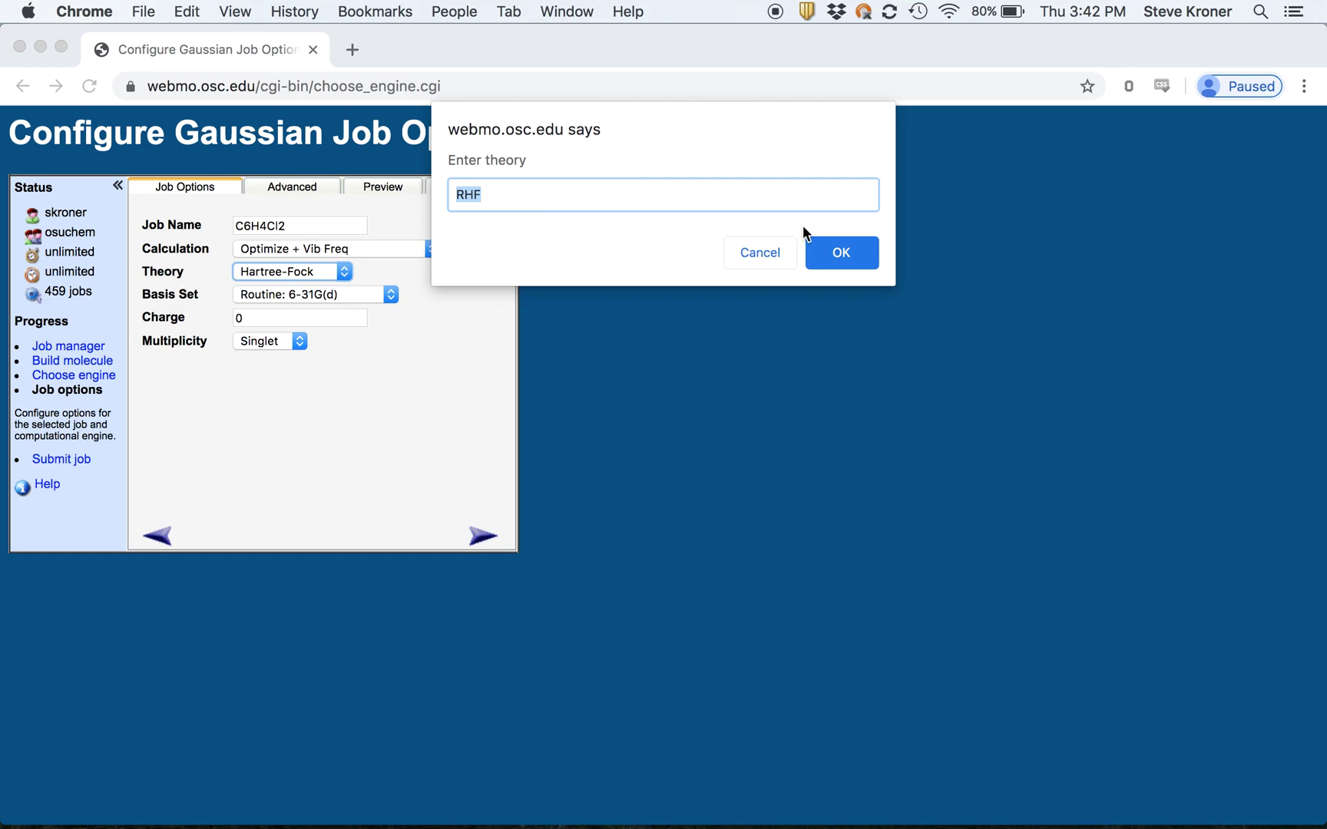
Step: Cancel the custom theory prompt and select Hartree-Fock with the Routine: 6-31G(d) basis set
click(759, 259)
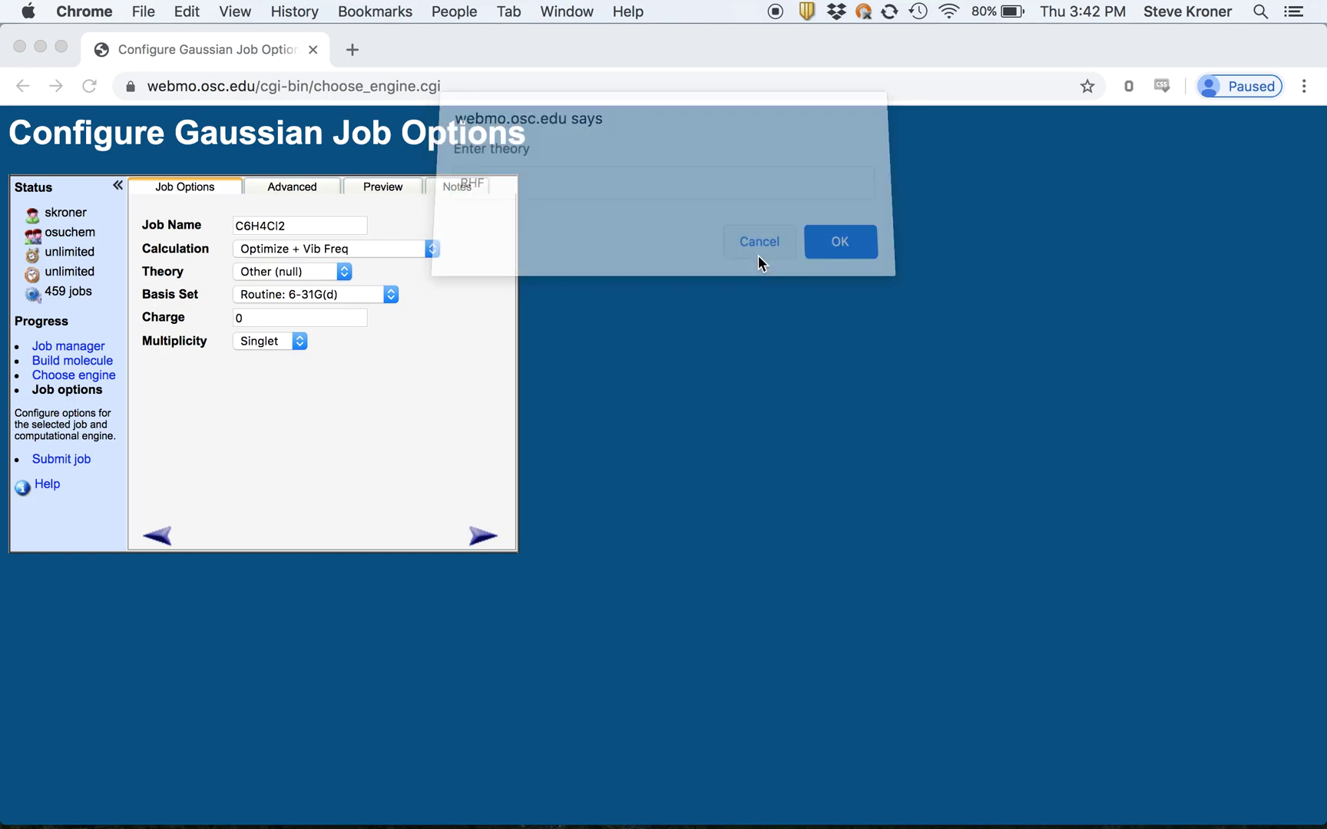
click(301, 272)
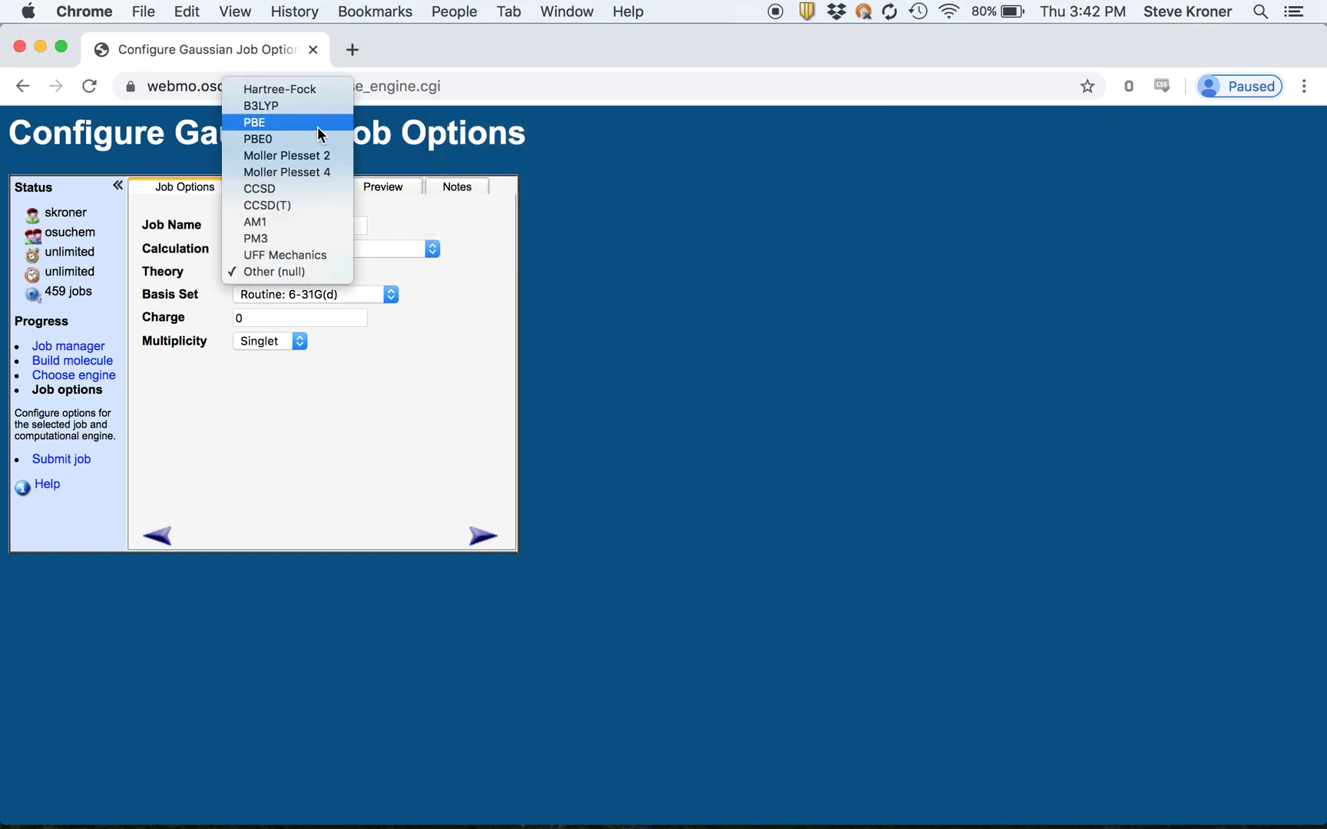
click(315, 90)
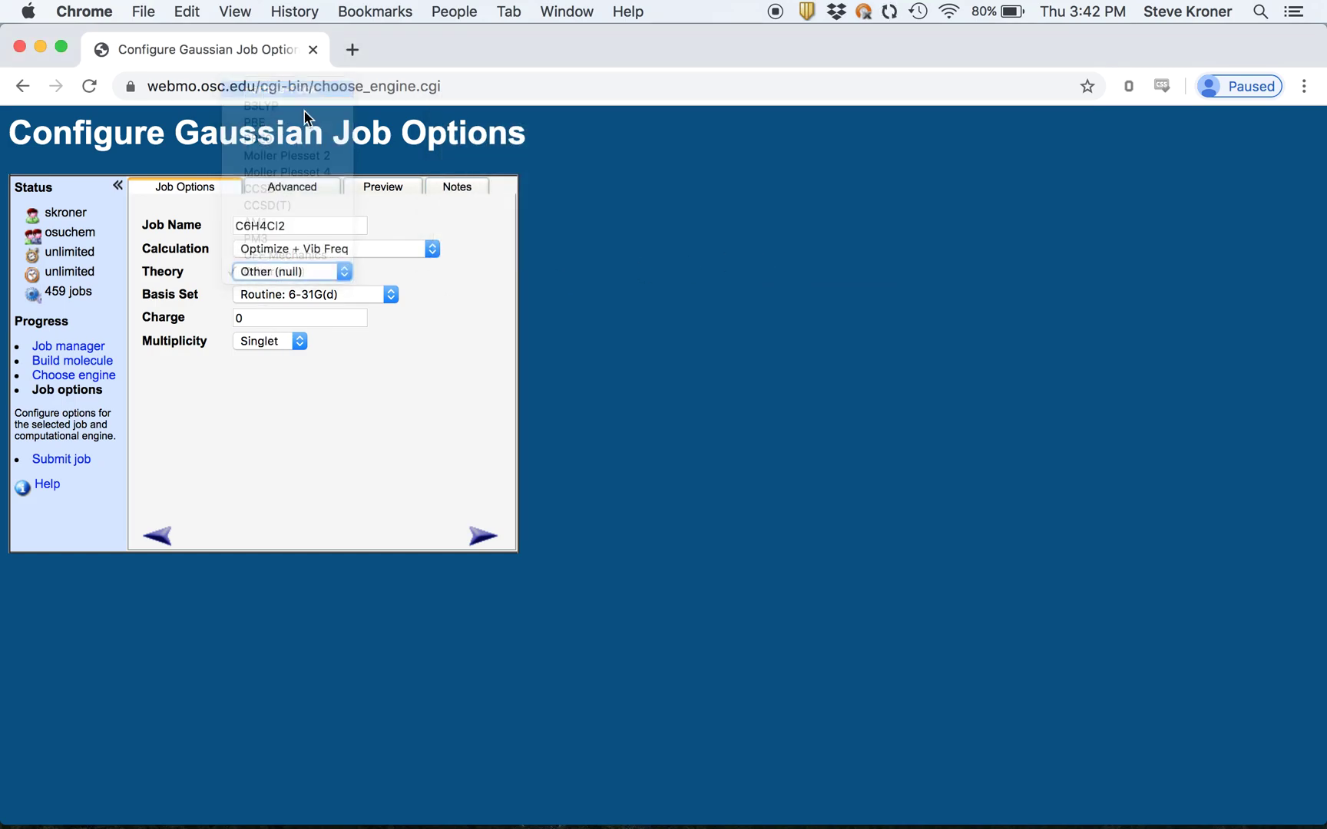
click(295, 296)
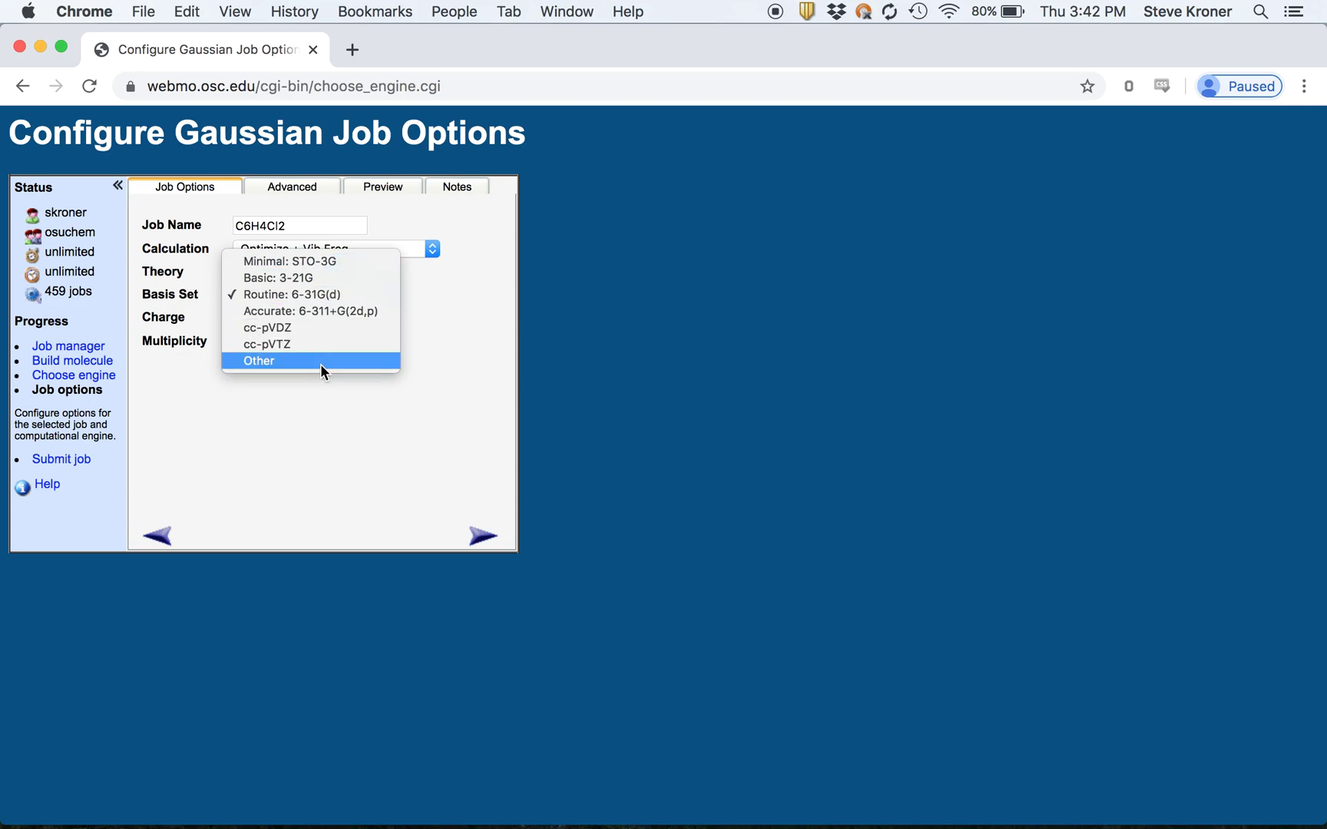
click(332, 294)
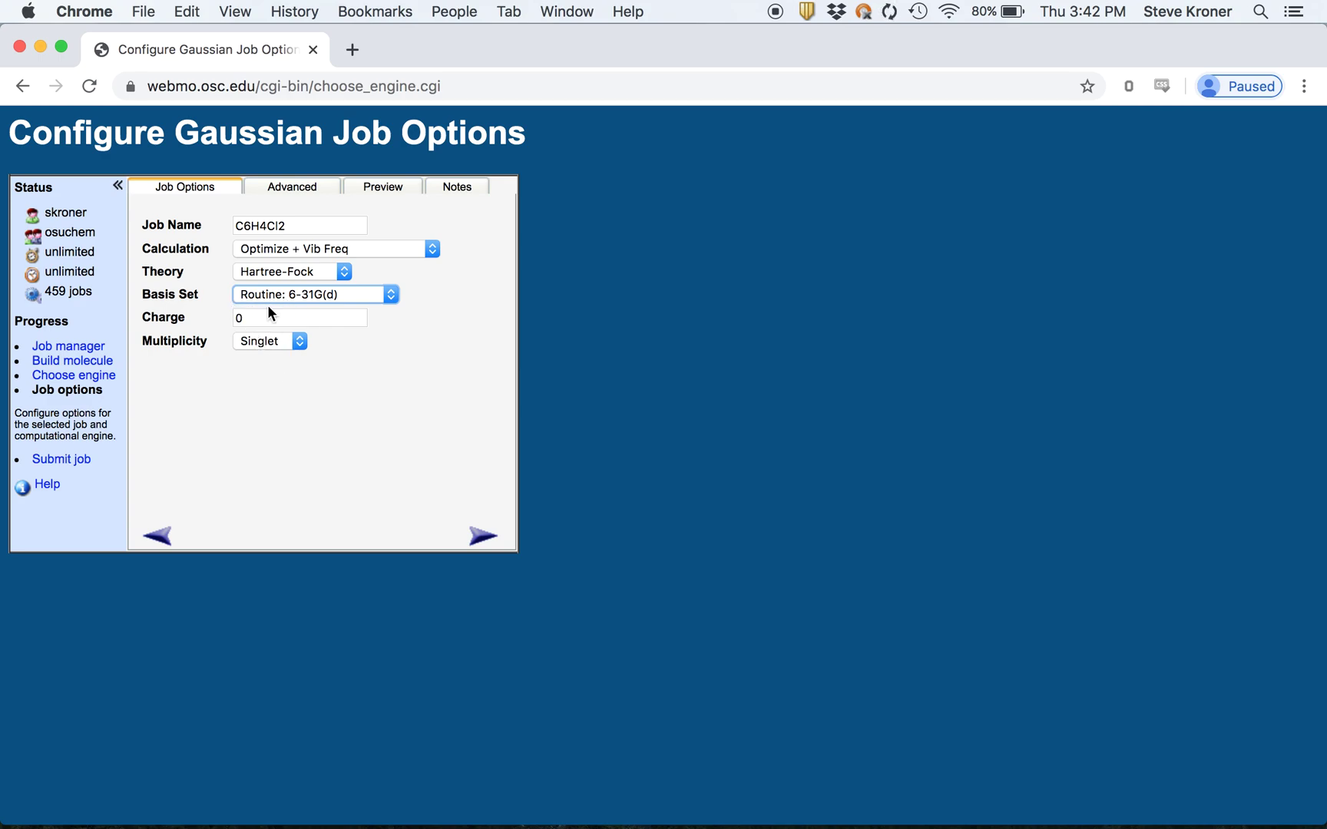
Step: Confirm charge 0 and singlet multiplicity, then submit the Optimize + Vib Freq job
click(268, 317)
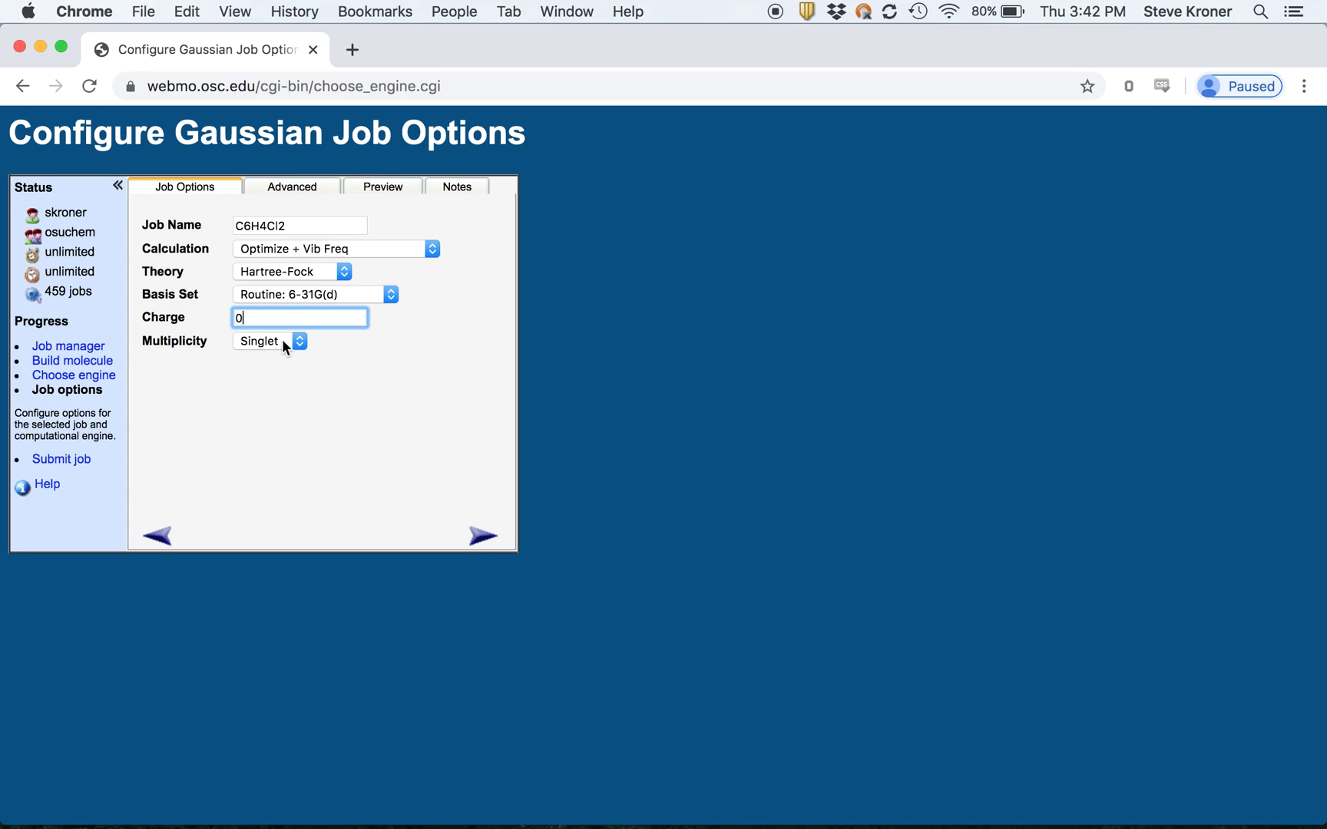
click(482, 538)
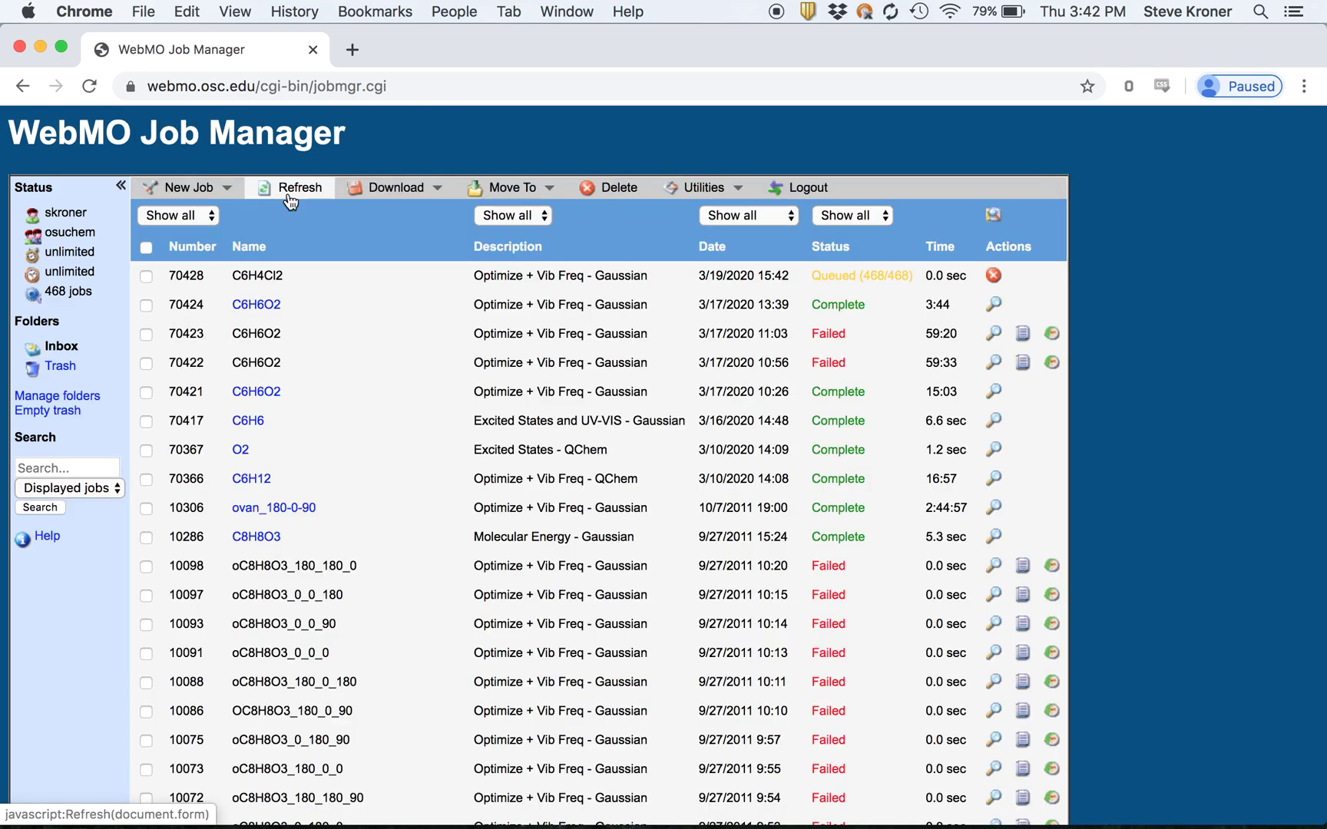
Step: Refresh the Job Manager table to update the C6H4Cl2 Optimize + Vib Freq job's status
mouse_move(214, 188)
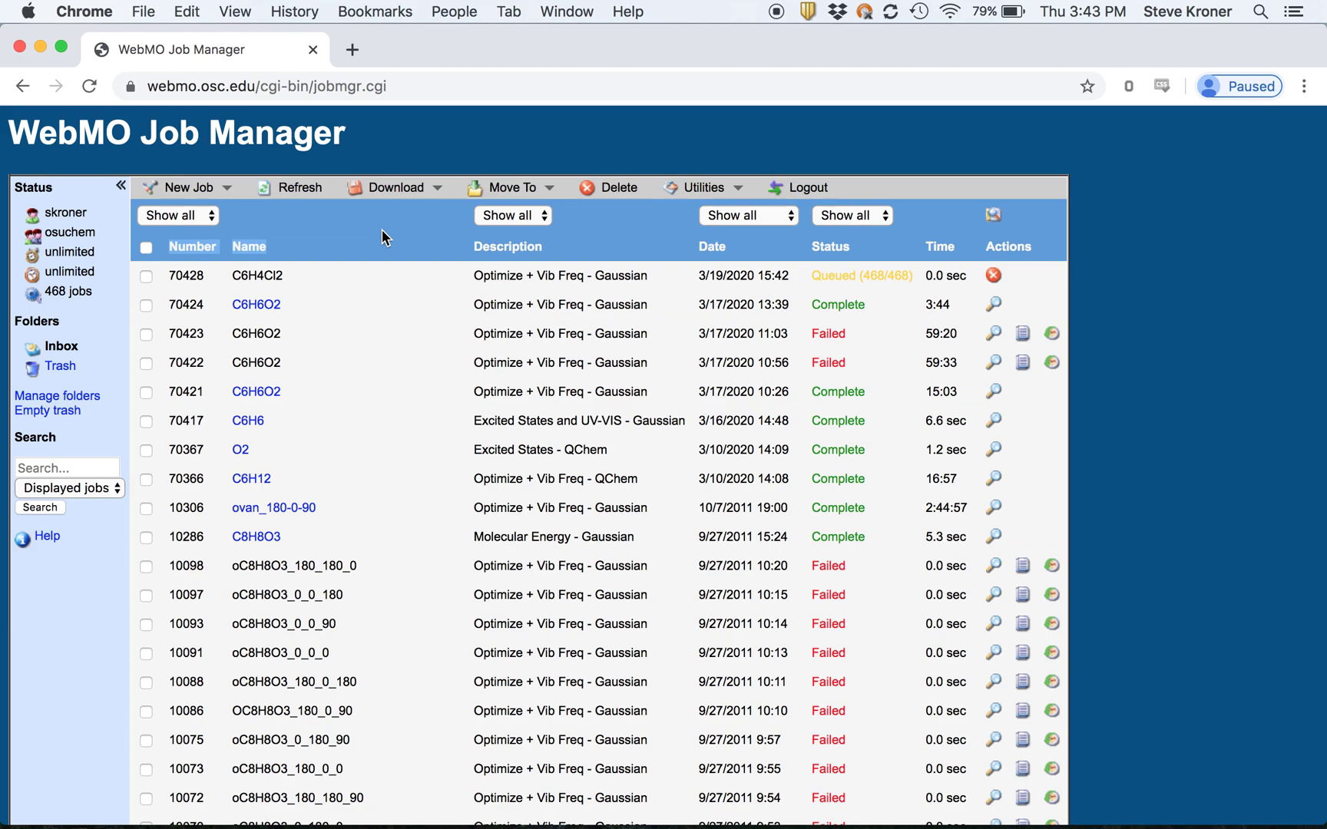
mouse_move(396, 188)
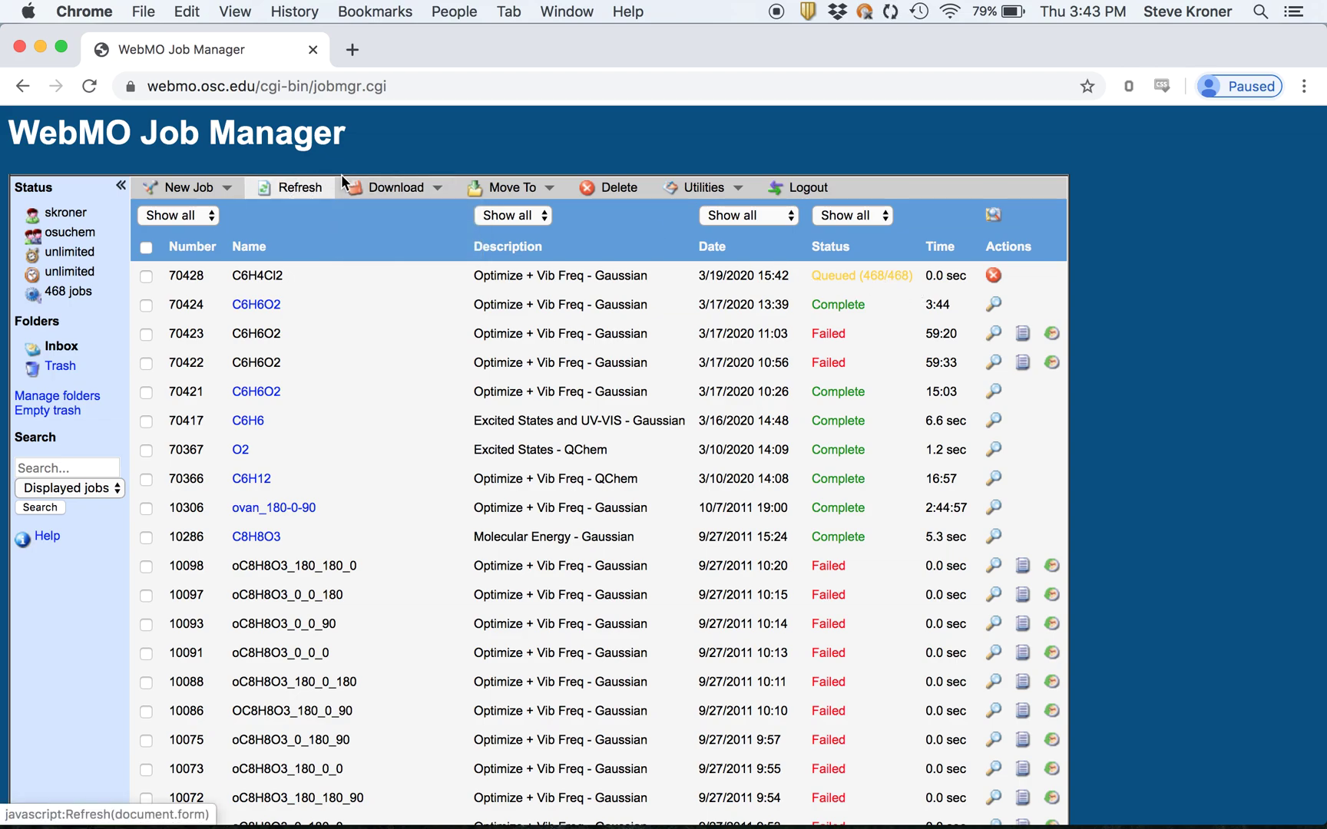
click(305, 194)
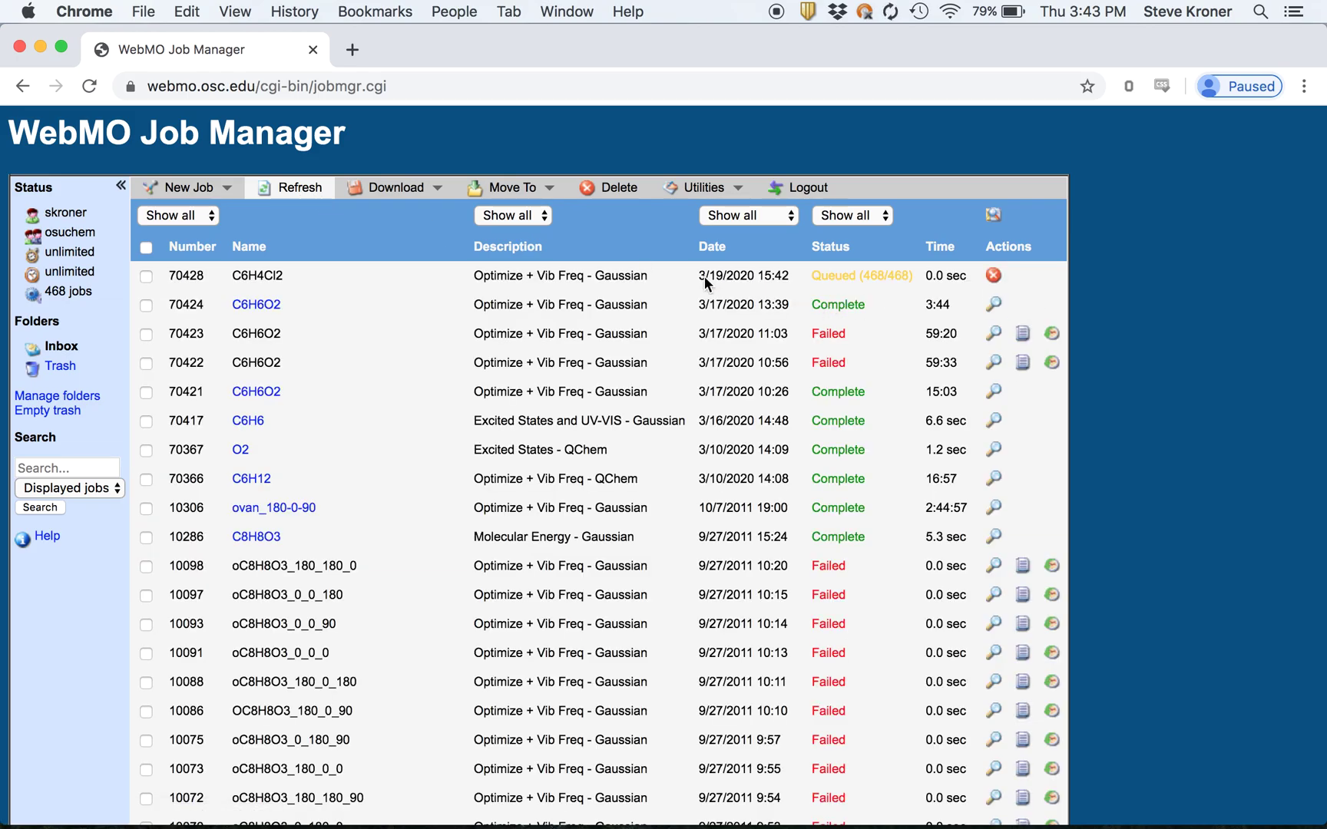